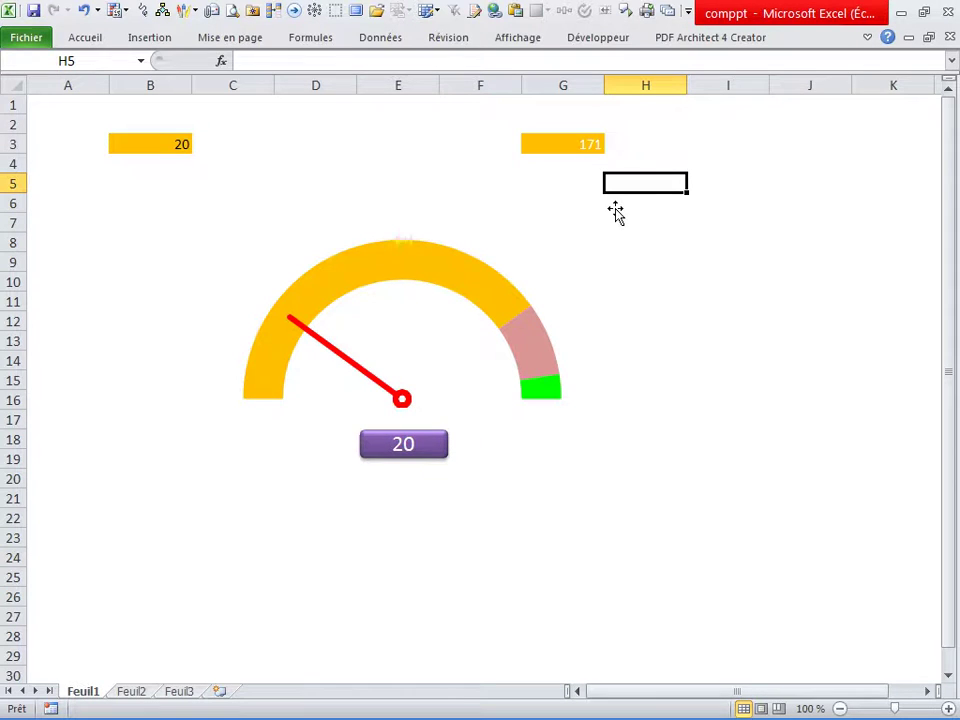
Review the definitions of the decent and DA names in the Name Manager.
{"action": "left_click", "coordinate": [312, 40]}
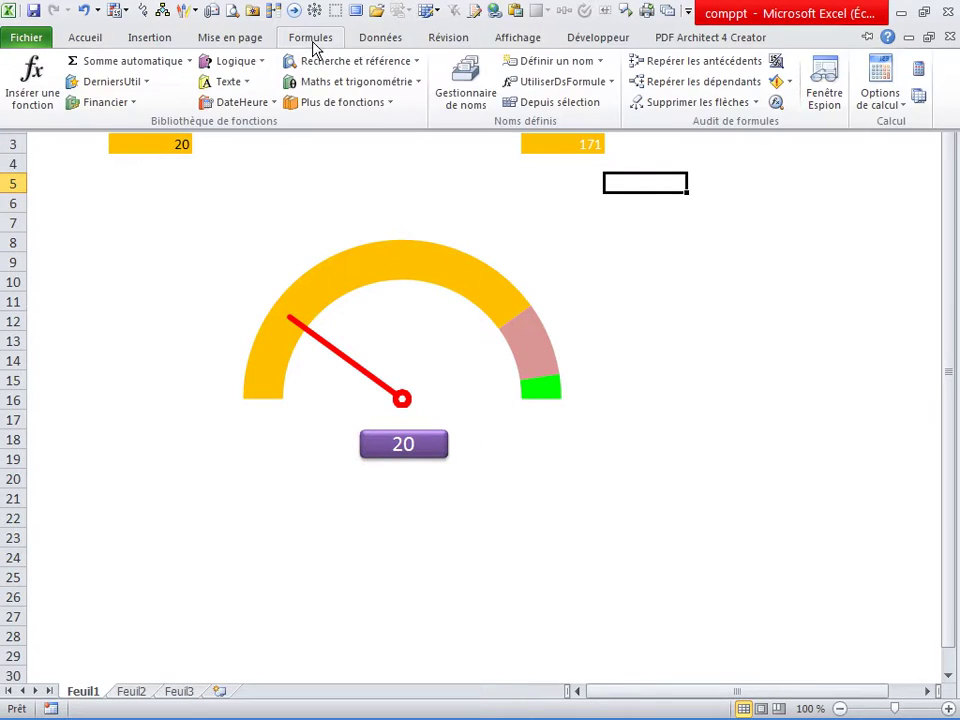
{"action": "left_click", "coordinate": [458, 104]}
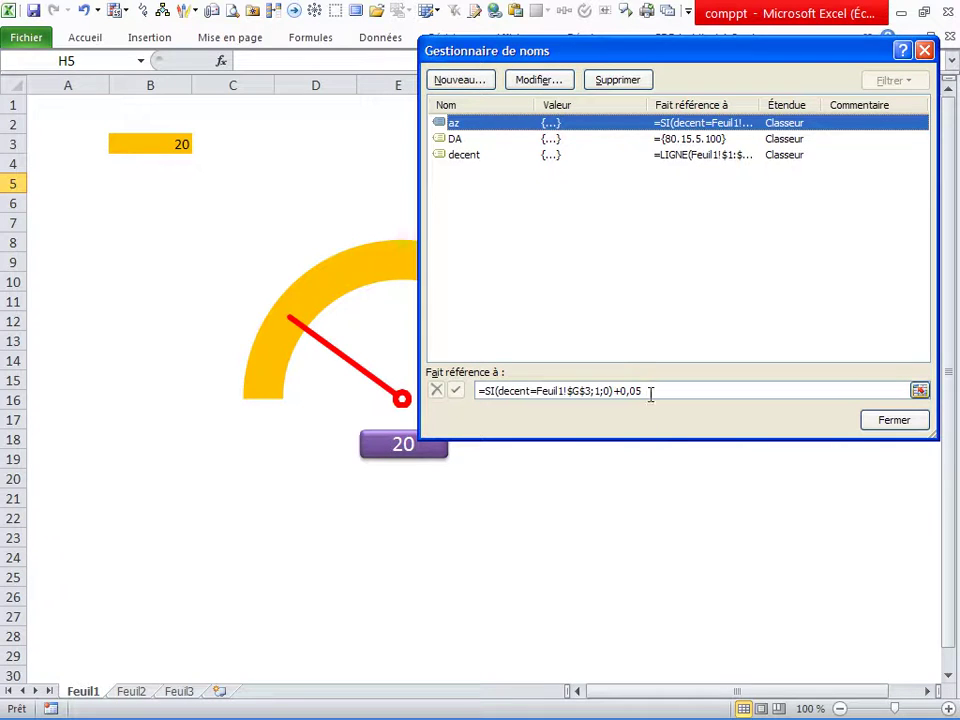
{"action": "left_click", "coordinate": [466, 156]}
{"action": "left_click", "coordinate": [456, 140]}
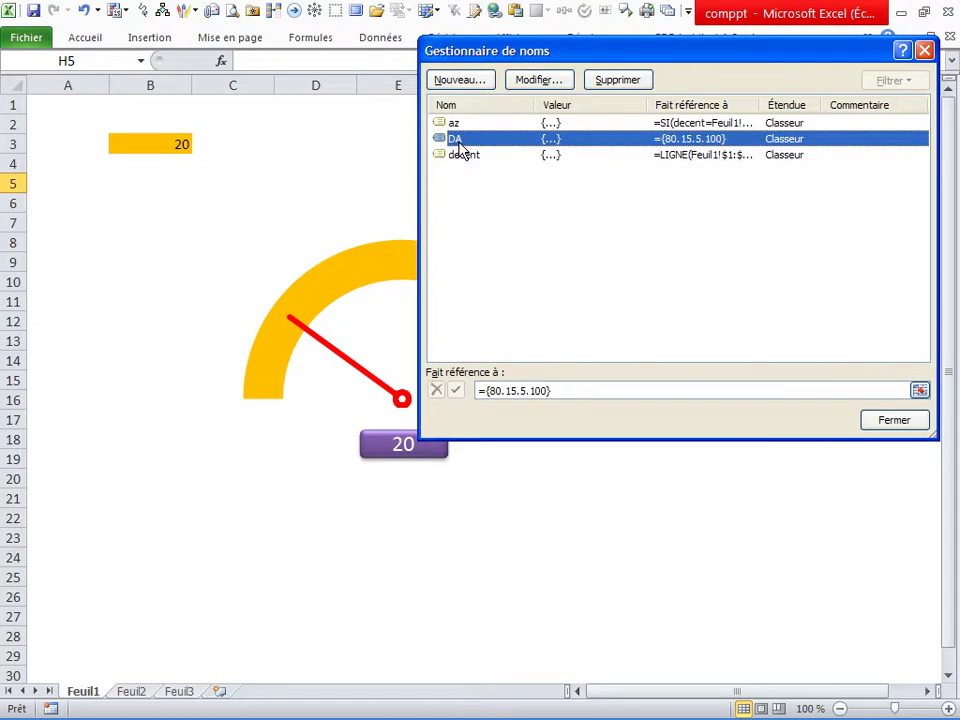
{"action": "left_click", "coordinate": [868, 422]}
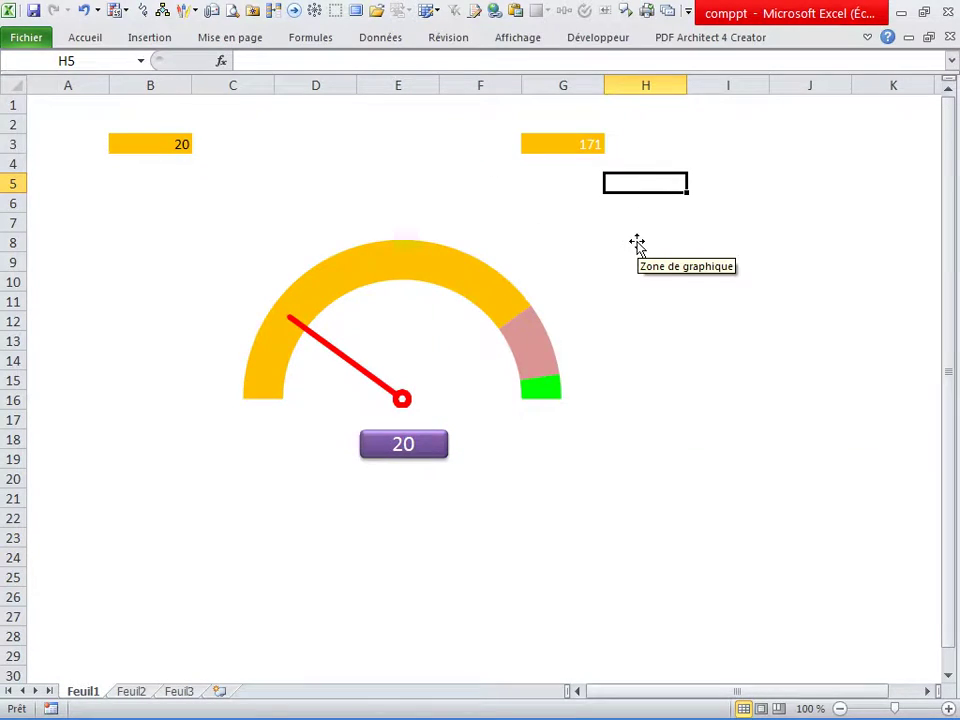
Enter =SI(decent-$G$3=100;0,2;0) in H5 with G3 made absolute.
{"action": "type", "text": "=si("}
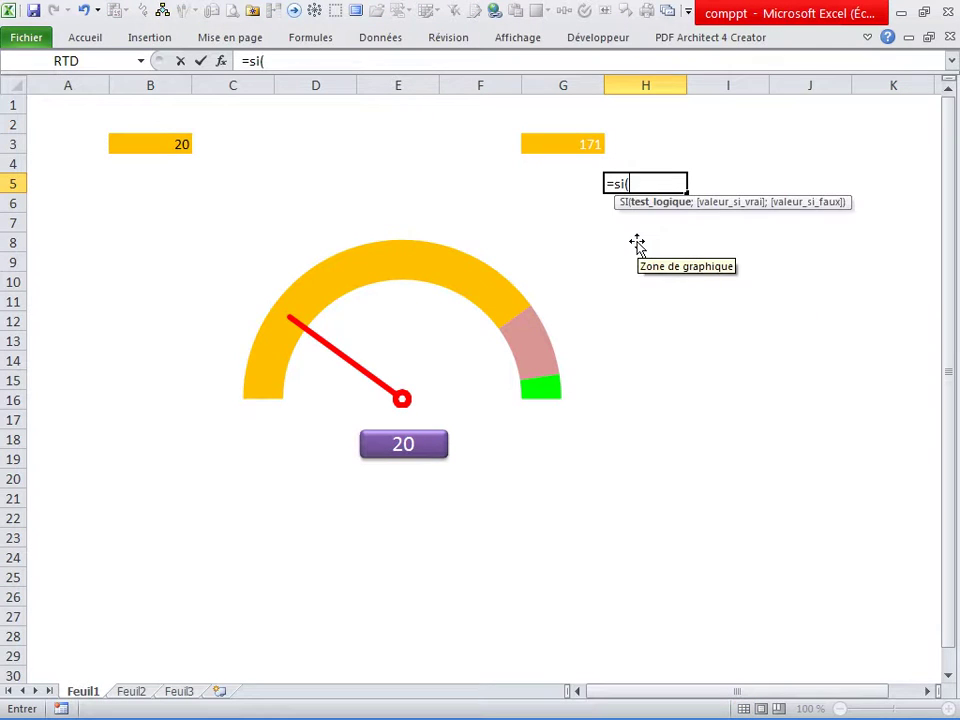
{"action": "type", "text": "de"}
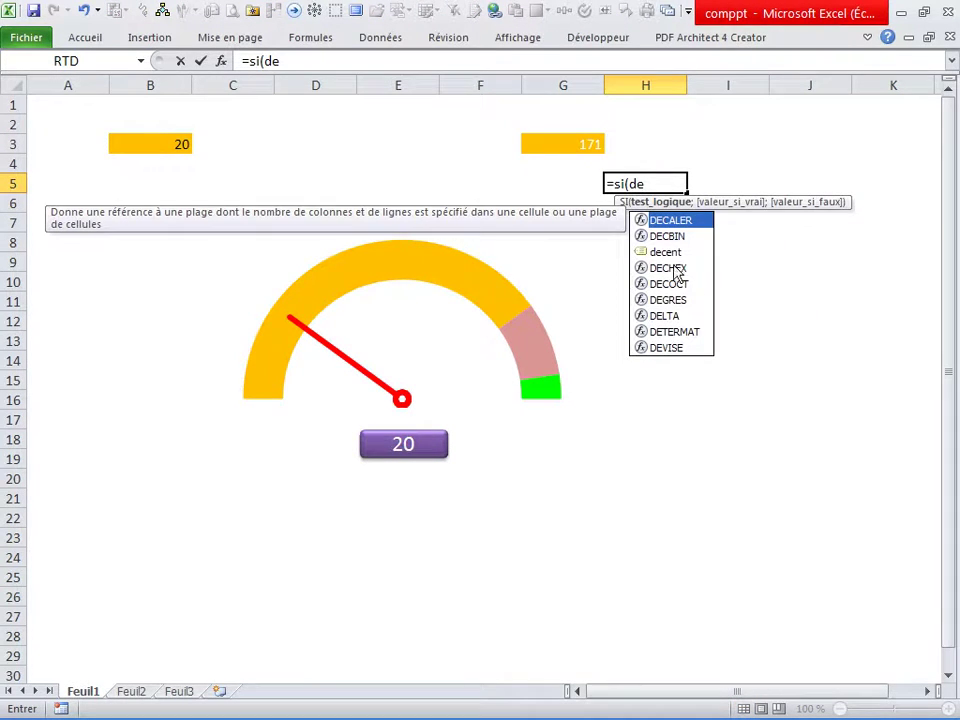
{"action": "double_click", "coordinate": [663, 254]}
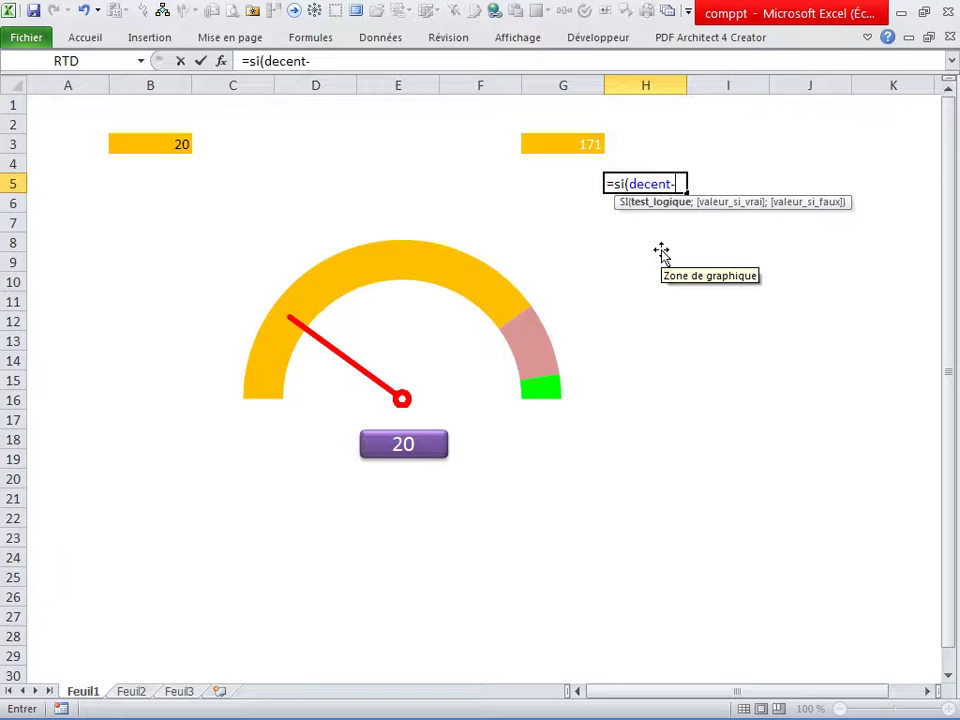
{"action": "left_click", "coordinate": [589, 145]}
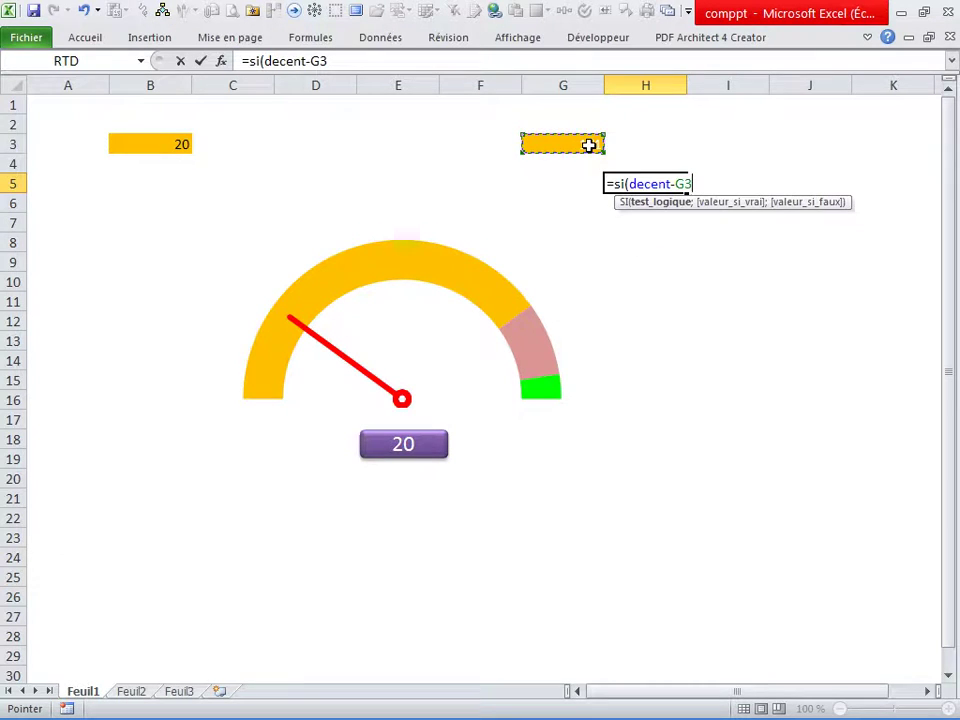
{"action": "key", "text": "F4"}
{"action": "type", "text": "$G$3=10"}
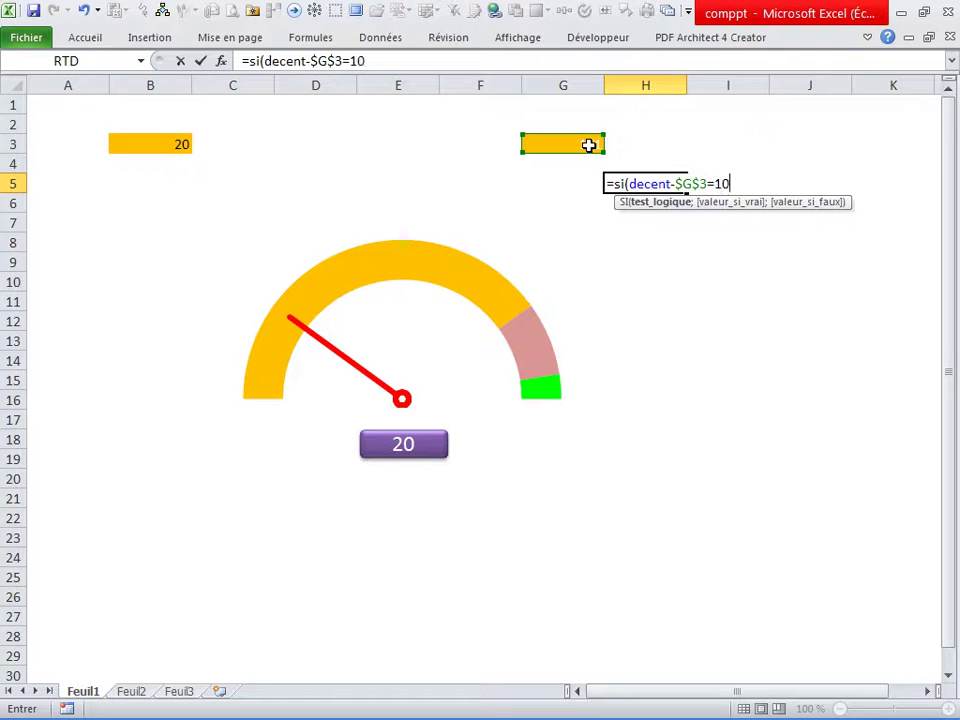
{"action": "type", "text": "0;0"}
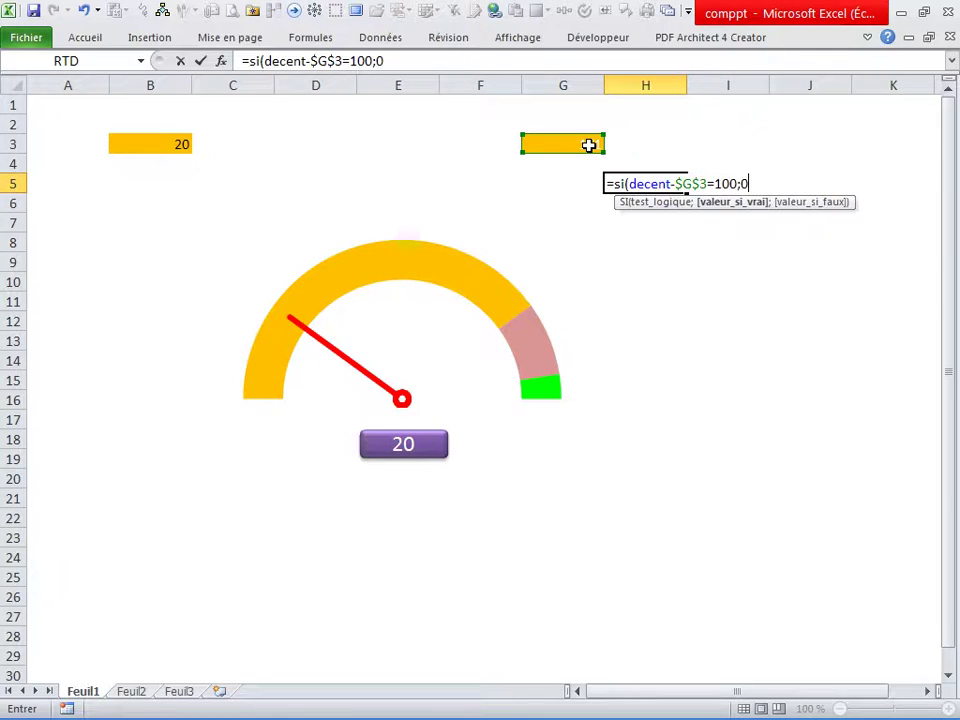
{"action": "type", "text": ",2;0"}
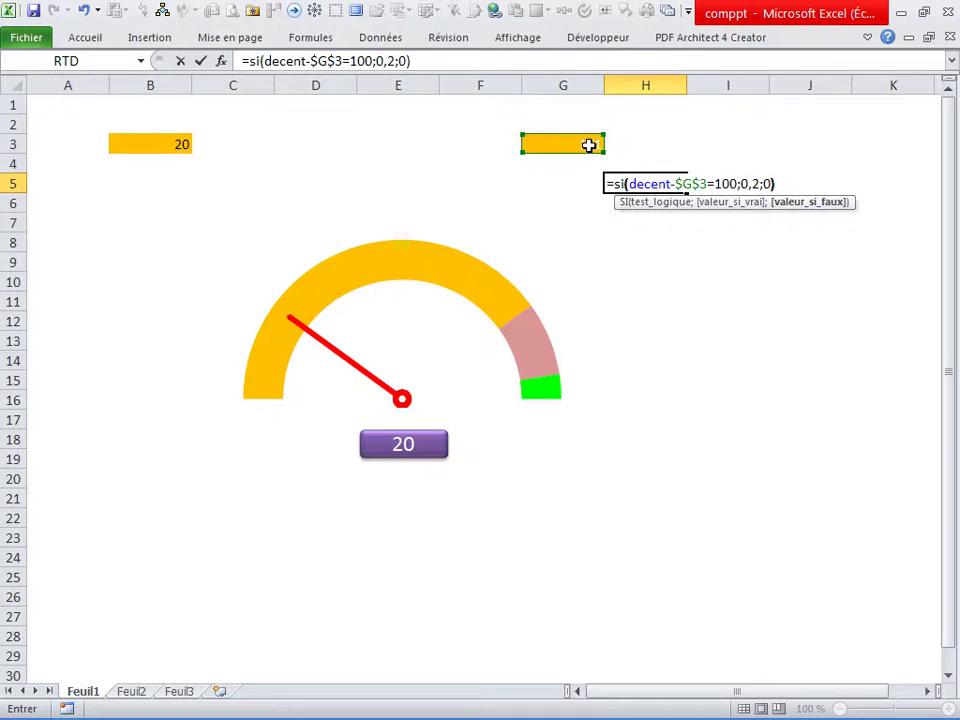
{"action": "key", "text": "Return"}
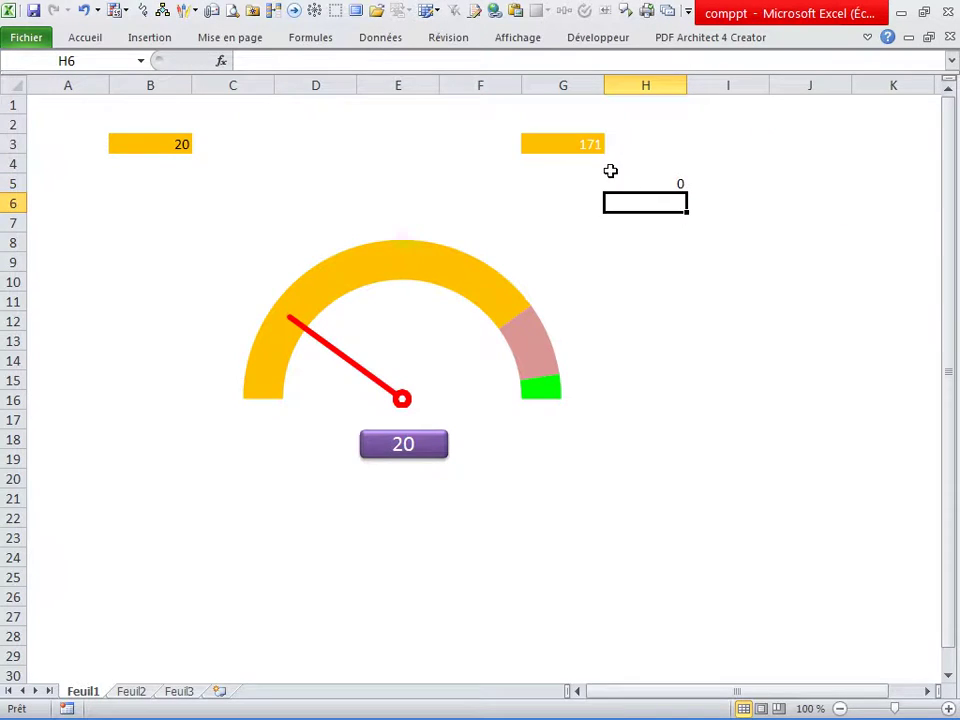
Recheck the H5 formula without changes, then select gauge input cell B3.
{"action": "left_click", "coordinate": [675, 188]}
{"action": "double_click", "coordinate": [677, 186]}
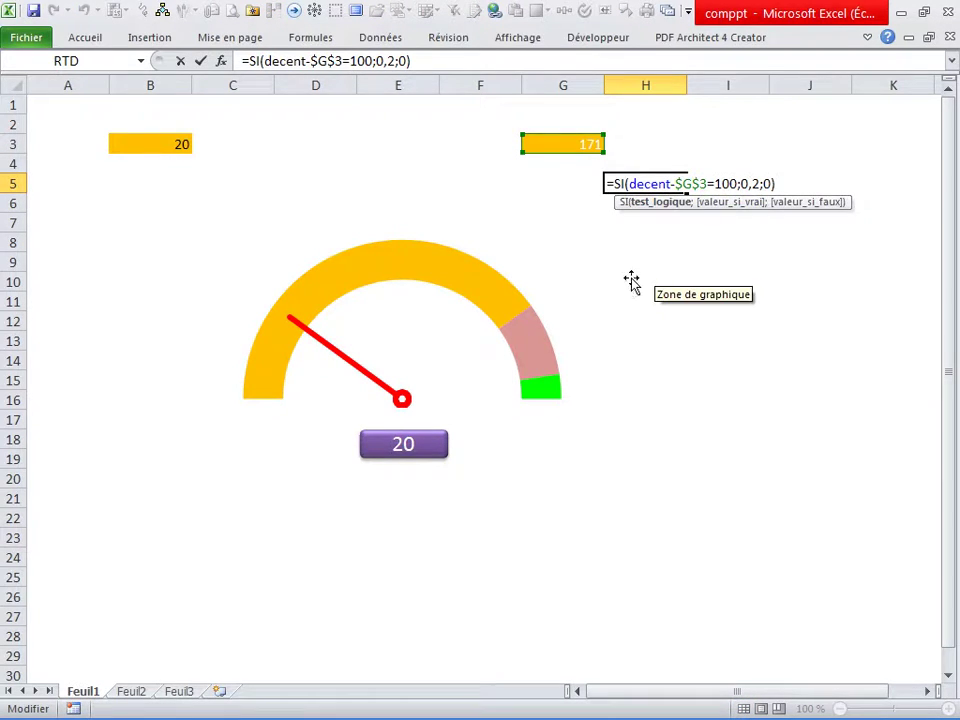
{"action": "key", "text": "Escape"}
{"action": "left_click", "coordinate": [160, 144]}
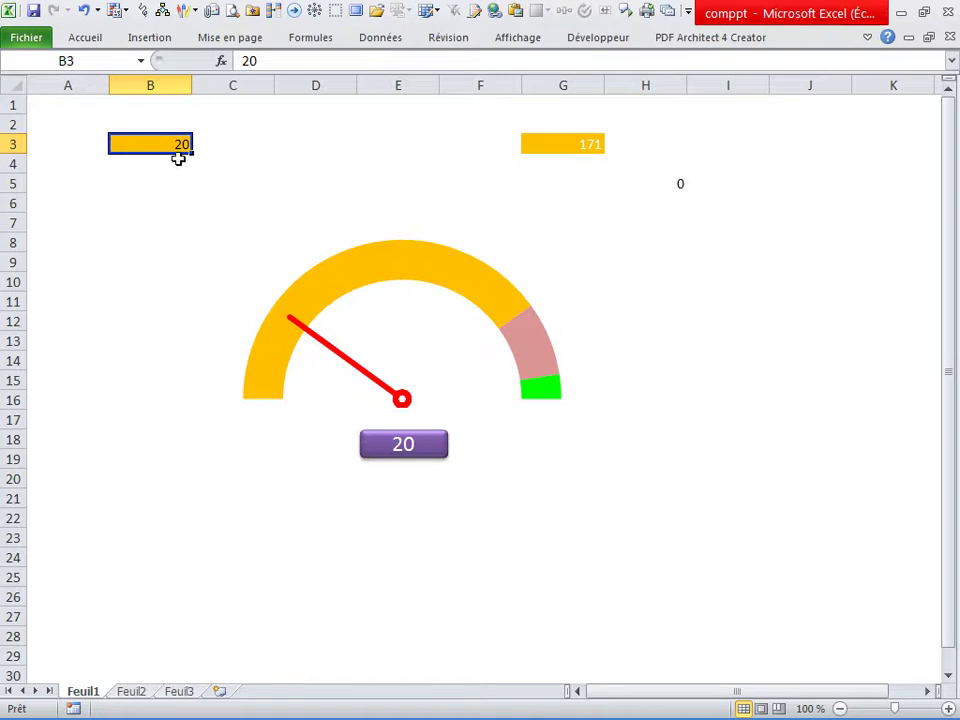
Try 200 in B3, replace it with 100, then select H5 to view its formula.
{"action": "type", "text": "2"}
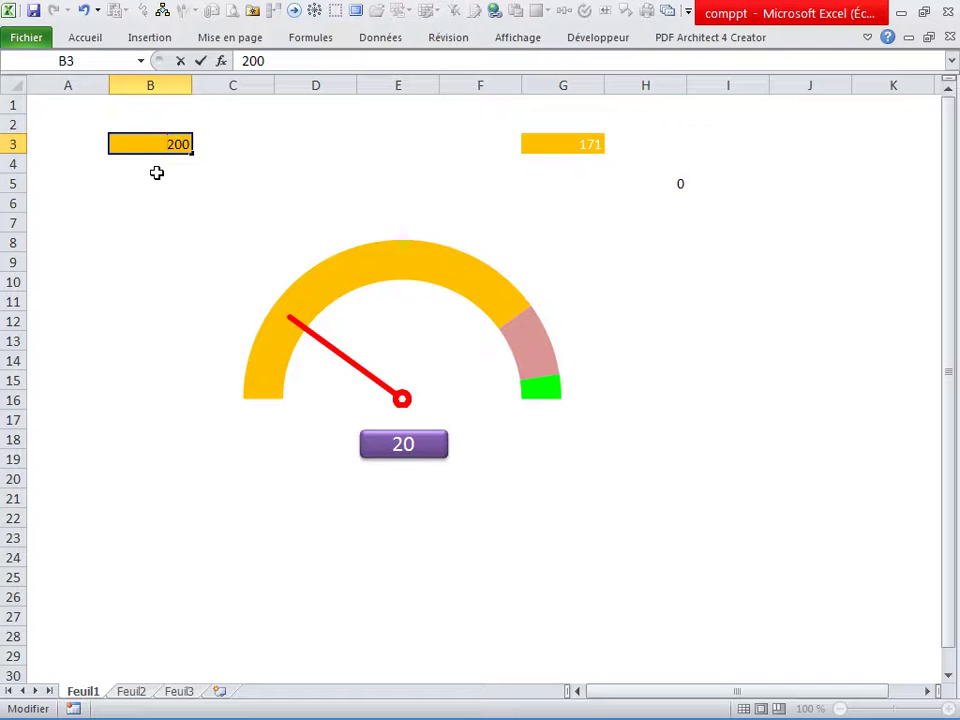
{"action": "left_click", "coordinate": [157, 172]}
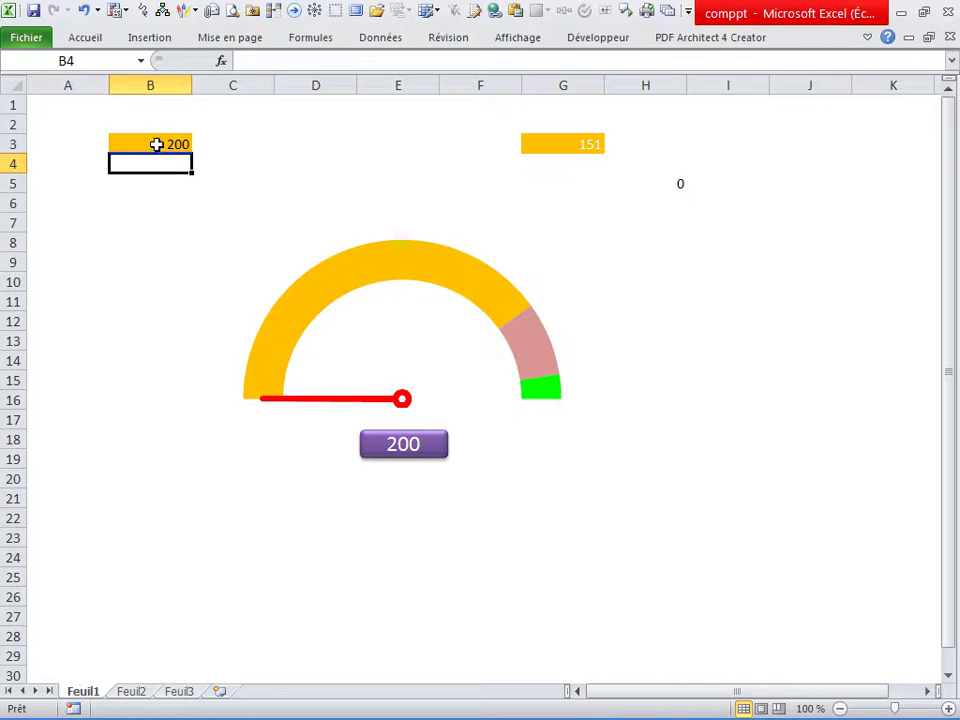
{"action": "left_click", "coordinate": [156, 144]}
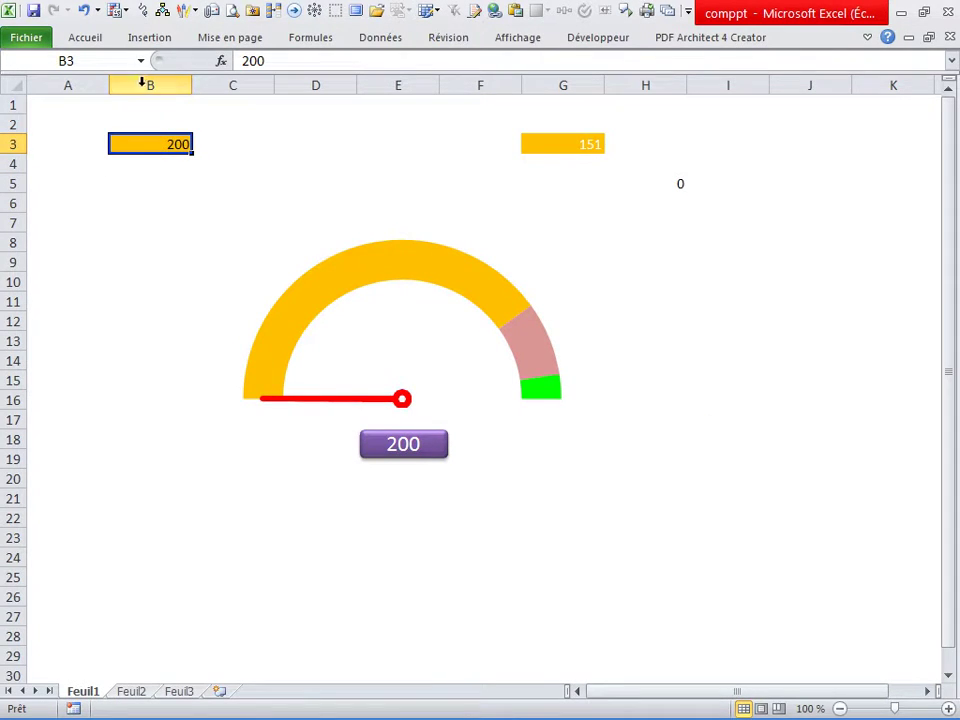
{"action": "type", "text": "10"}
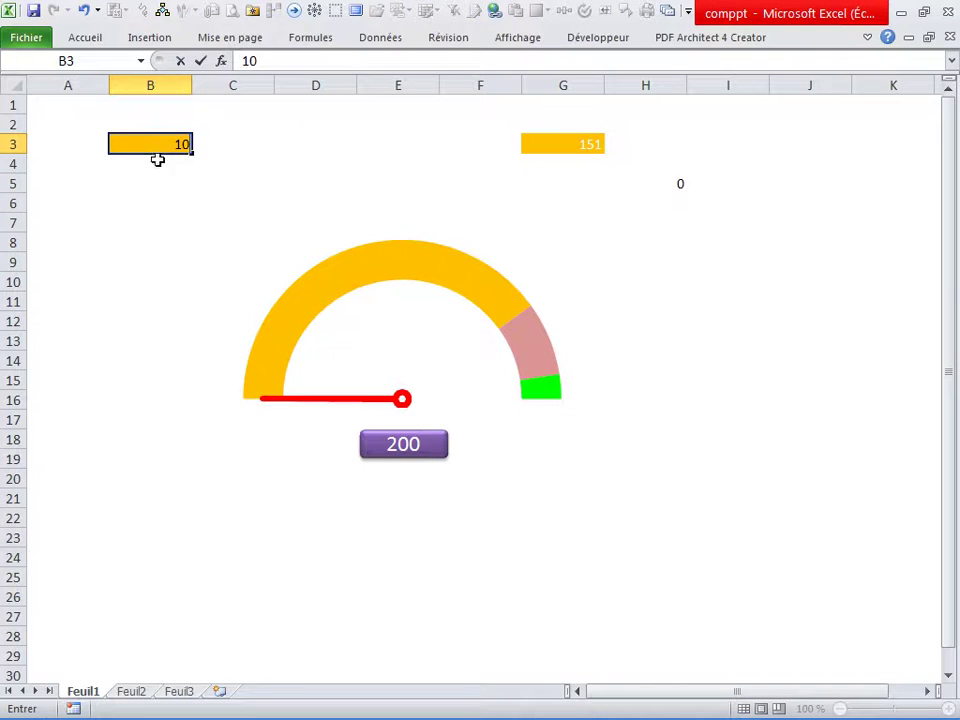
{"action": "type", "text": "0"}
{"action": "left_click", "coordinate": [154, 183]}
{"action": "mouse_move", "coordinate": [437, 407]}
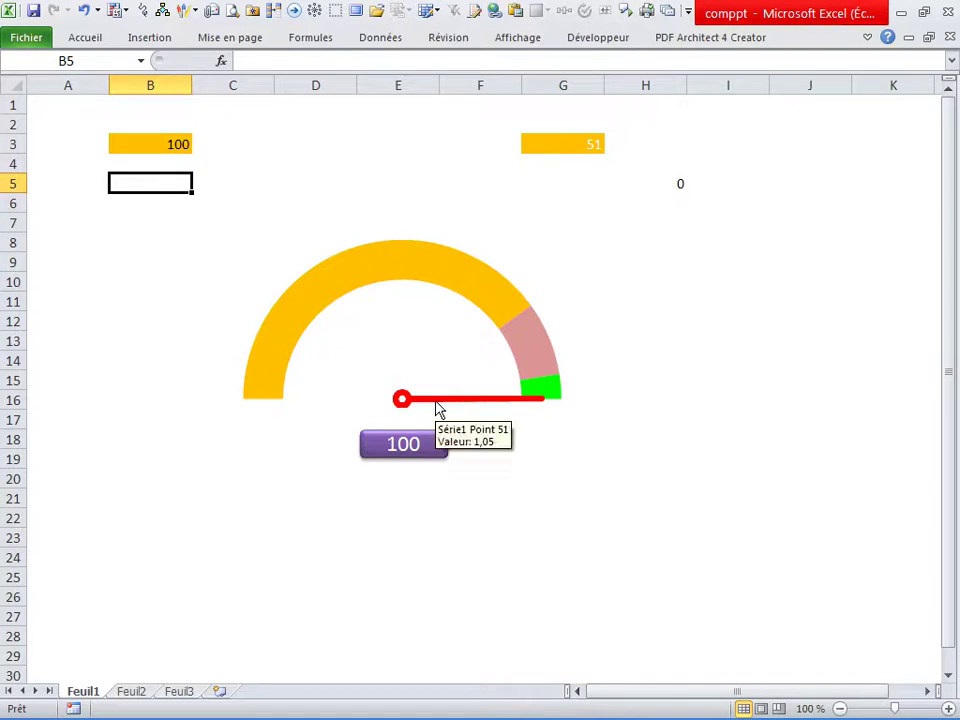
{"action": "left_click", "coordinate": [660, 186]}
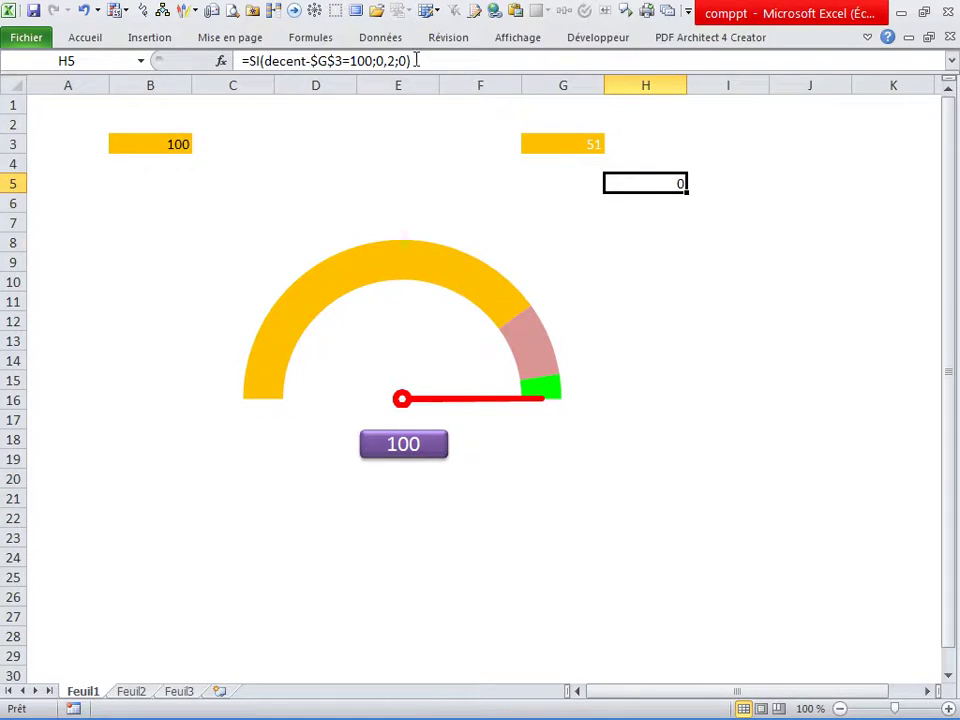
Select the whole formula text in H5, then exit editing and deselect the chart.
{"action": "double_click", "coordinate": [636, 183]}
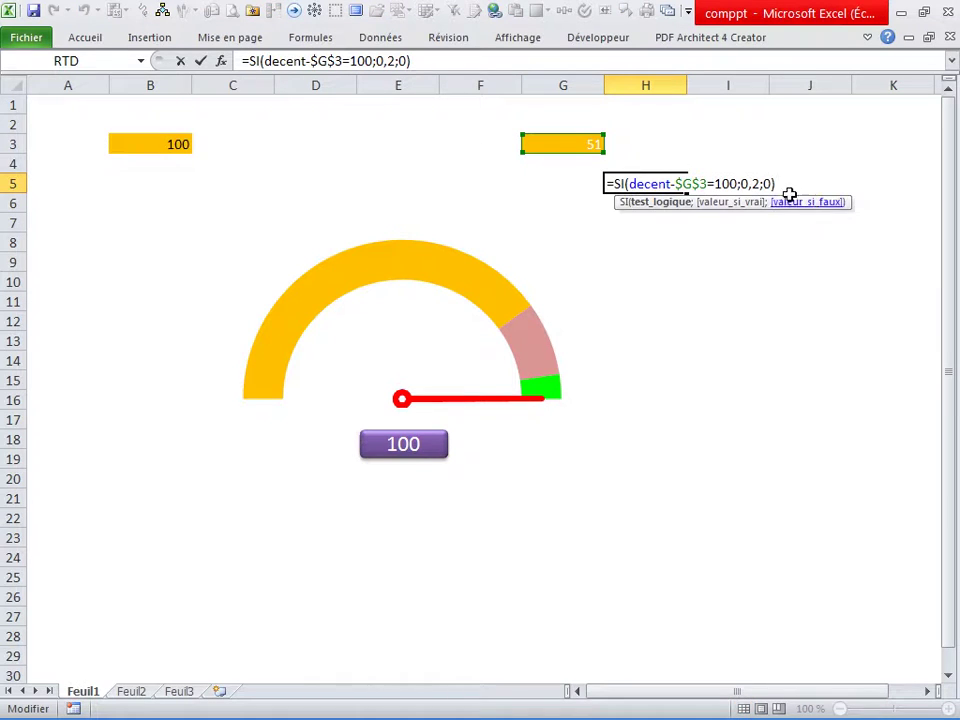
{"action": "left_click_drag", "start_coordinate": [784, 182], "coordinate": [580, 178]}
{"action": "key", "text": "ctrl+c"}
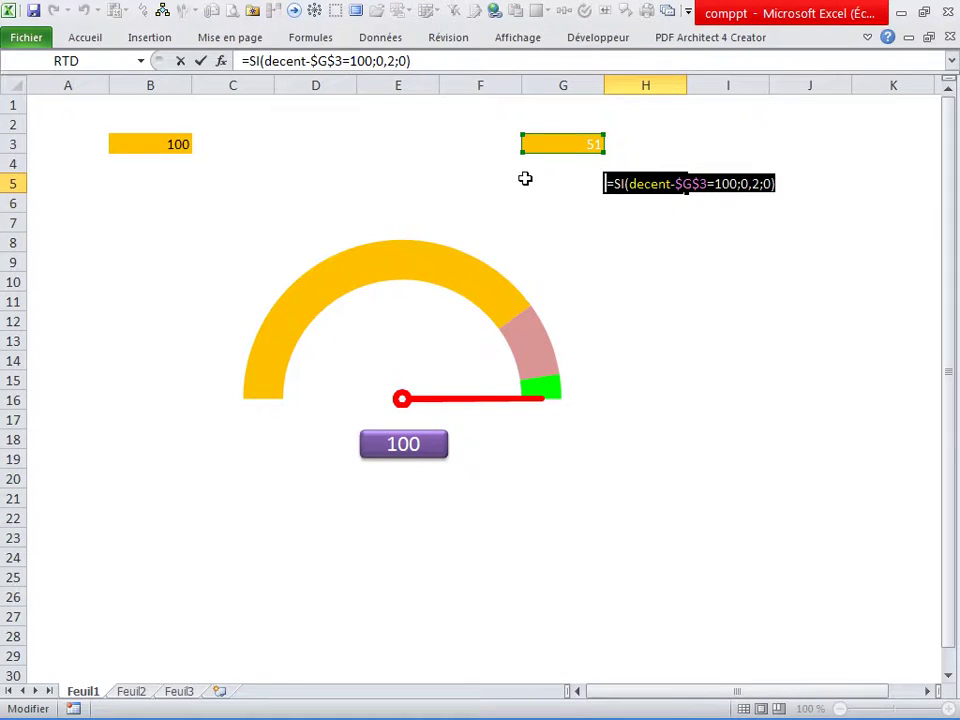
{"action": "key", "text": "Escape"}
{"action": "left_click", "coordinate": [618, 214]}
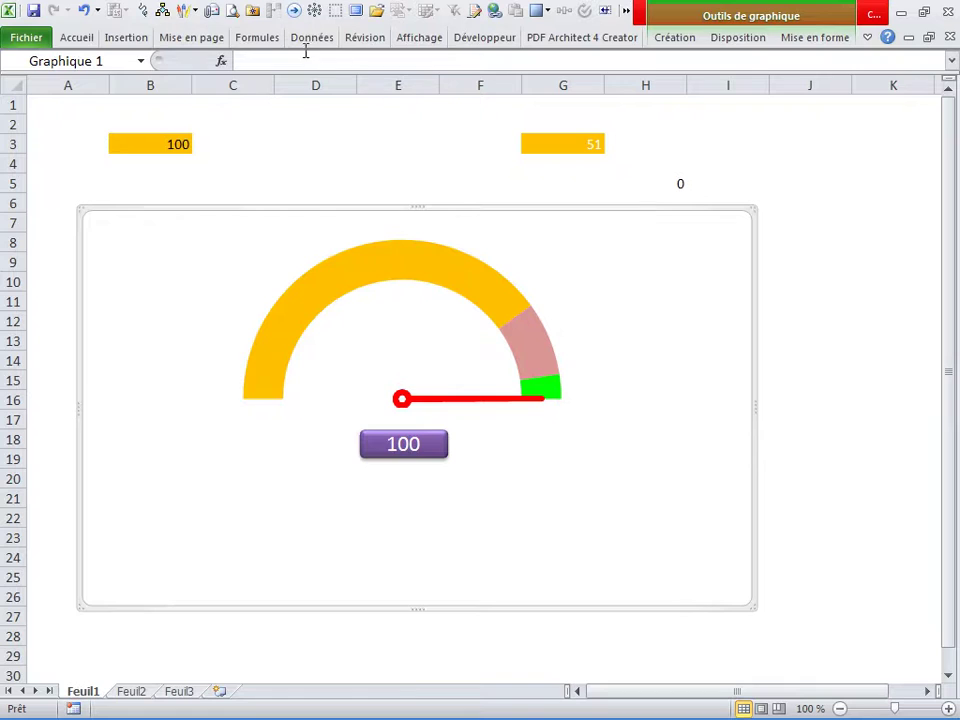
{"action": "left_click", "coordinate": [283, 121]}
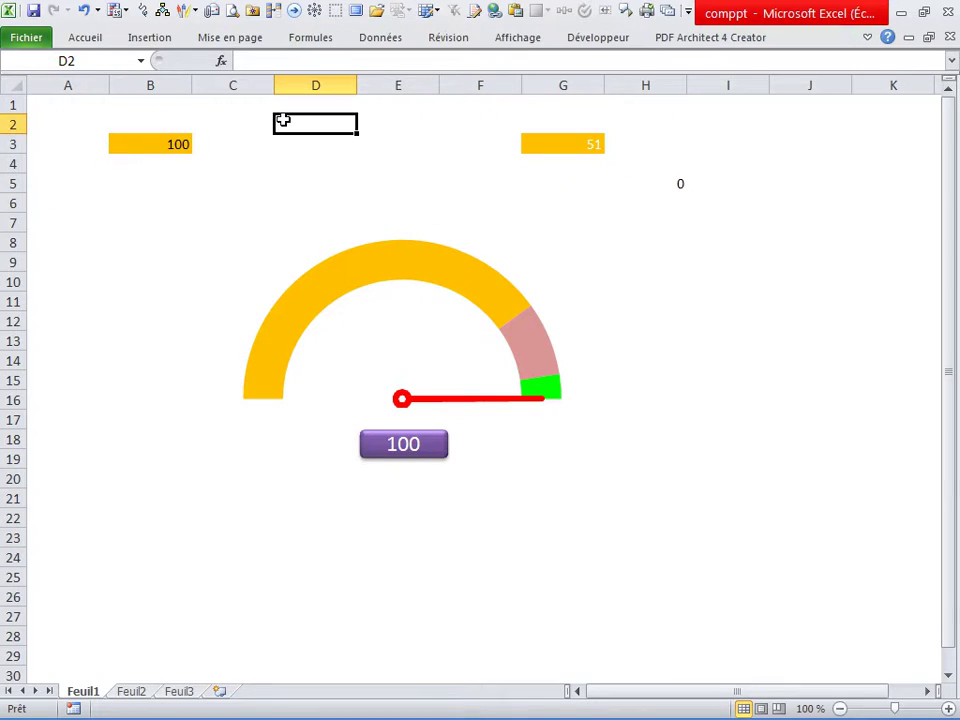
Create a defined name 'in' referring to =SI(decent-$G$3=100;1;0).
{"action": "left_click", "coordinate": [316, 40]}
{"action": "left_click", "coordinate": [470, 105]}
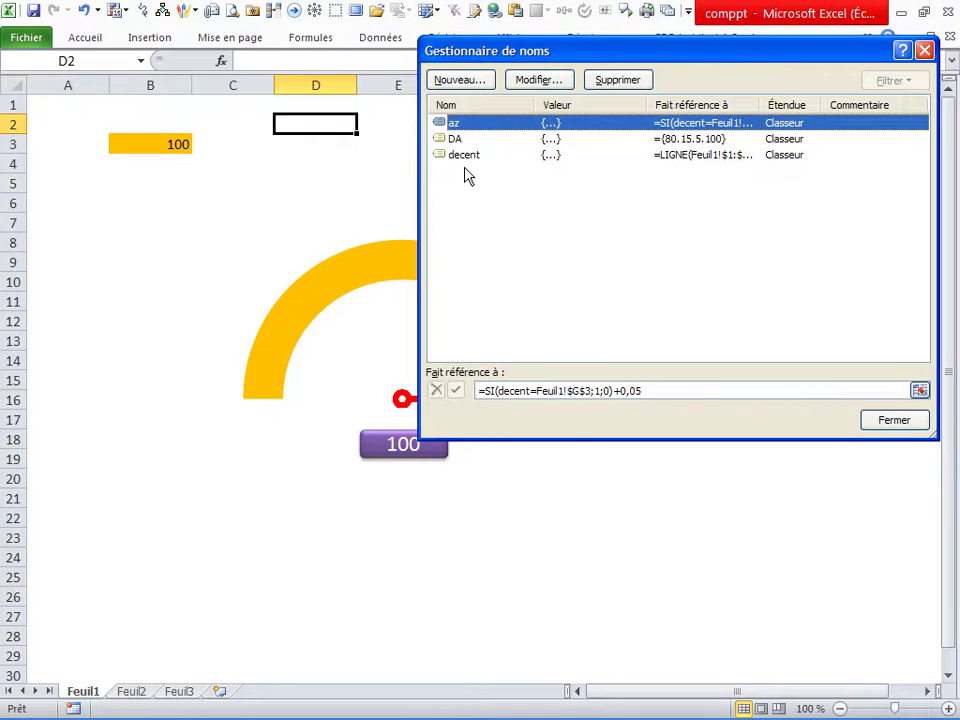
{"action": "left_click", "coordinate": [460, 84]}
{"action": "left_click_drag", "start_coordinate": [564, 354], "coordinate": [251, 360]}
{"action": "key", "text": "Delete"}
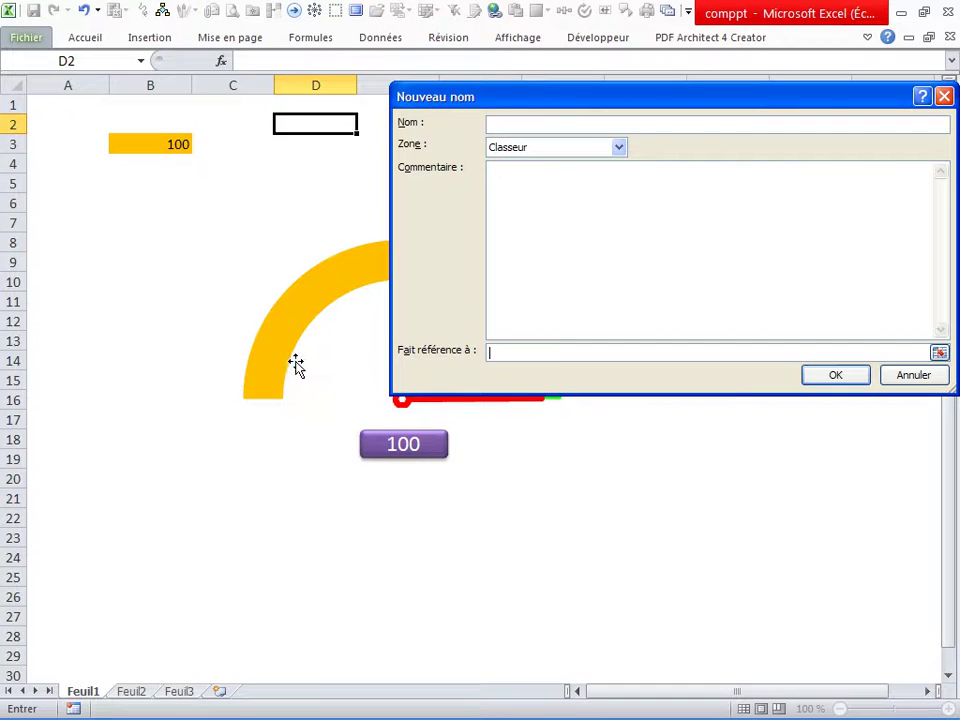
{"action": "key", "text": "ctrl+v"}
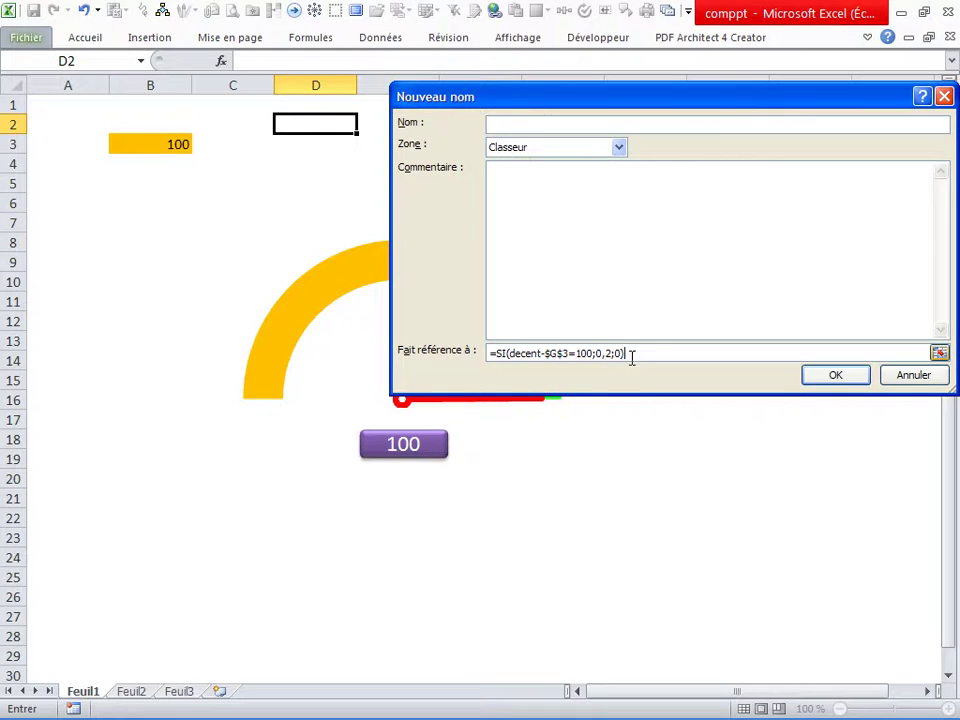
{"action": "left_click", "coordinate": [491, 126]}
{"action": "type", "text": "in"}
{"action": "left_click_drag", "start_coordinate": [630, 100], "coordinate": [757, 87]}
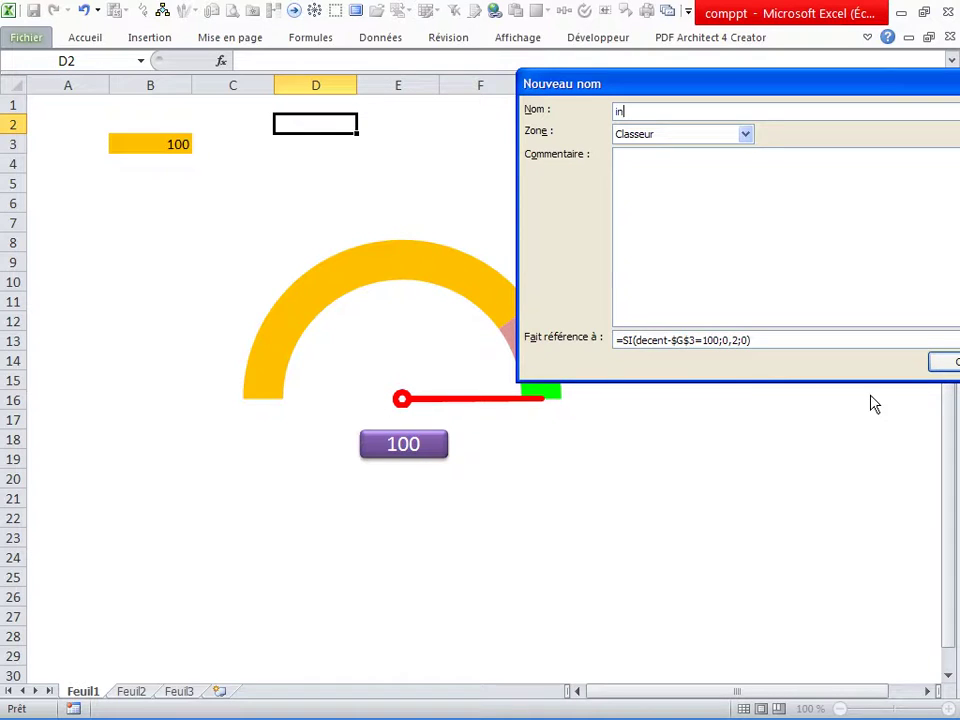
{"action": "left_click", "coordinate": [736, 340]}
{"action": "type", "text": "1"}
{"action": "left_click_drag", "start_coordinate": [768, 88], "coordinate": [711, 87]}
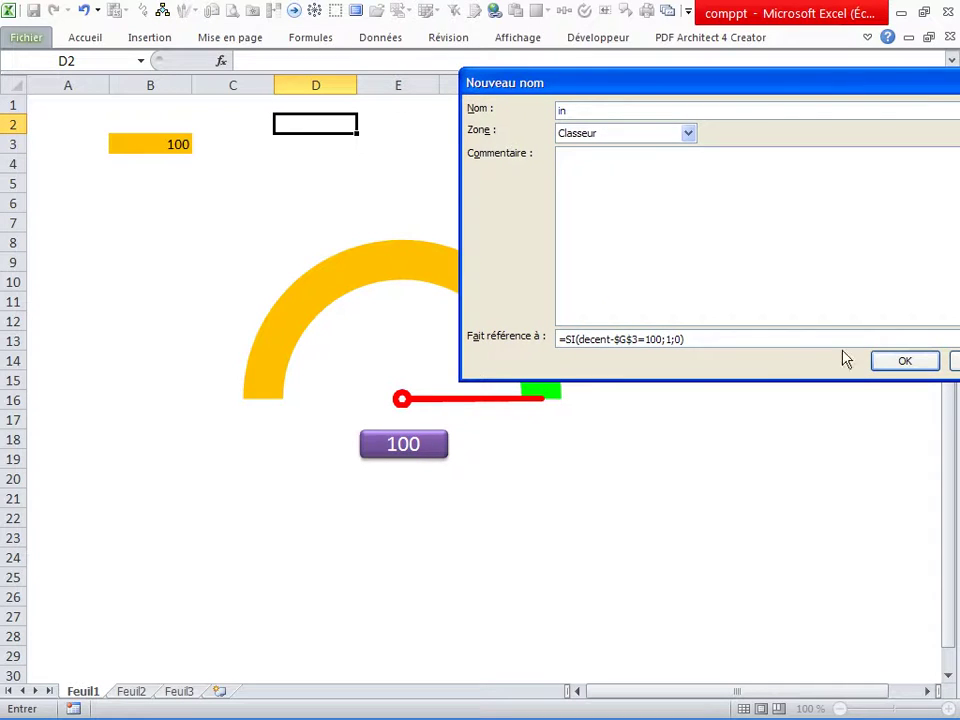
{"action": "left_click", "coordinate": [884, 363]}
{"action": "left_click", "coordinate": [902, 406]}
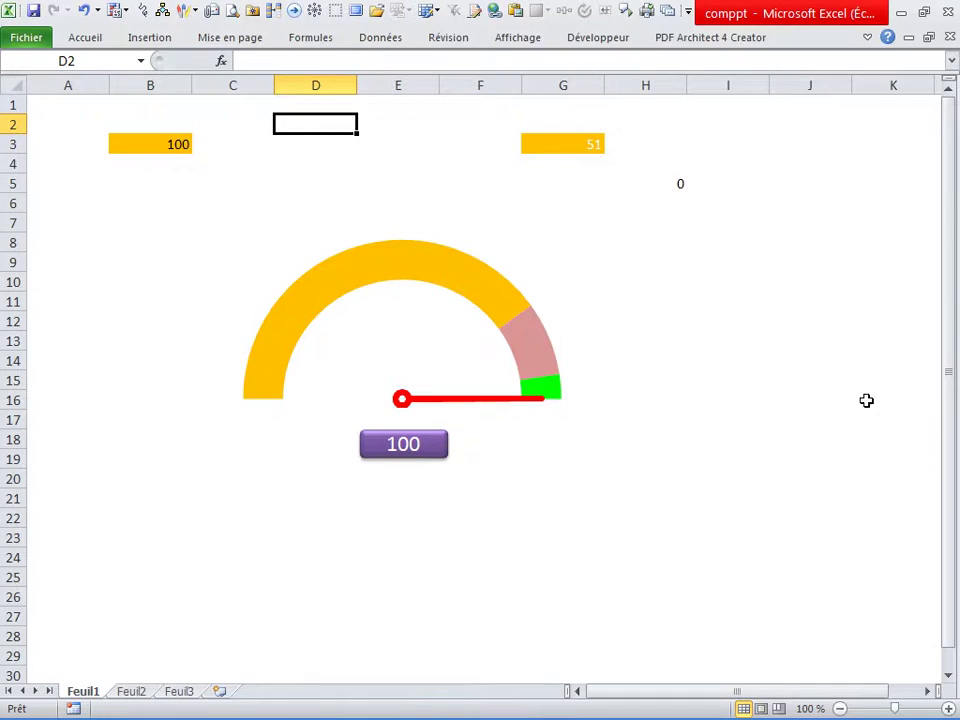
Add a new series to the gauge chart with values =comppt.xlsx!in.
{"action": "right_click", "coordinate": [456, 303]}
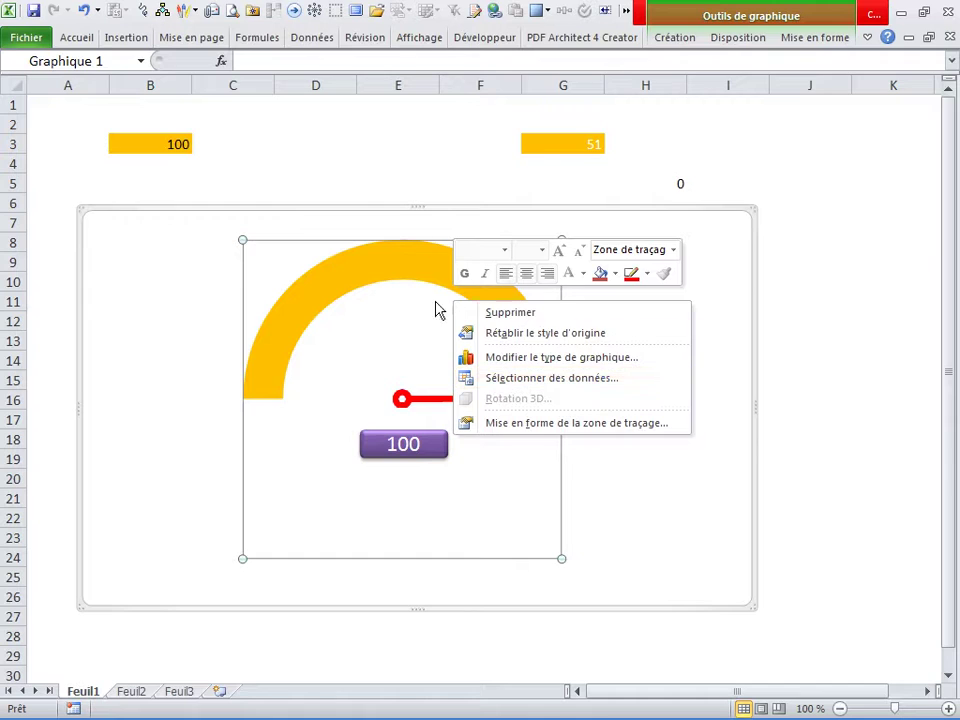
{"action": "left_click", "coordinate": [502, 383]}
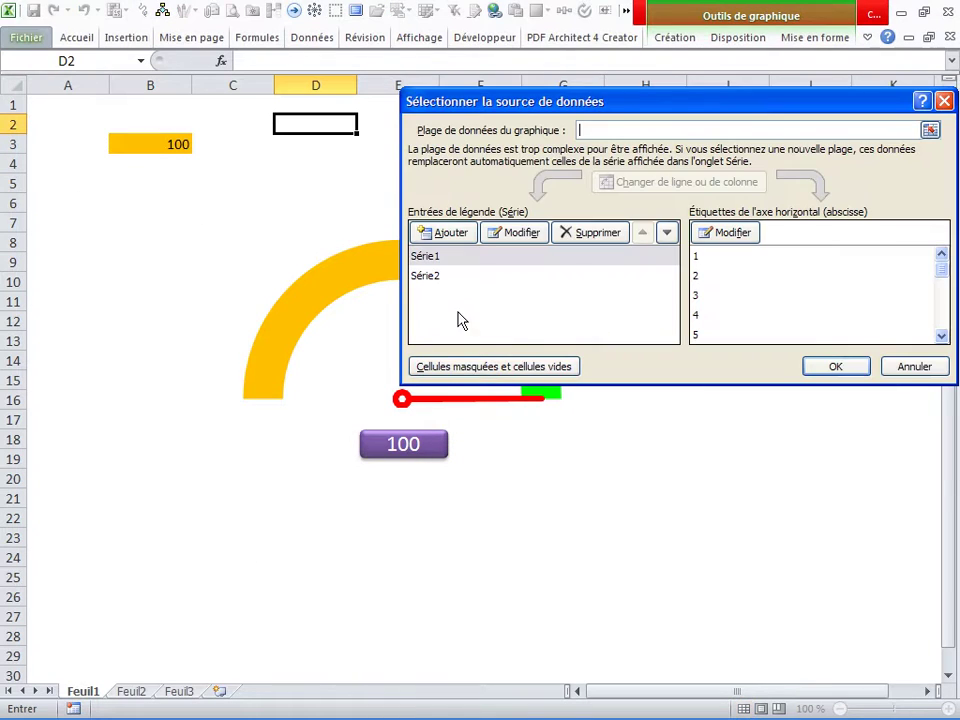
{"action": "left_click", "coordinate": [455, 238]}
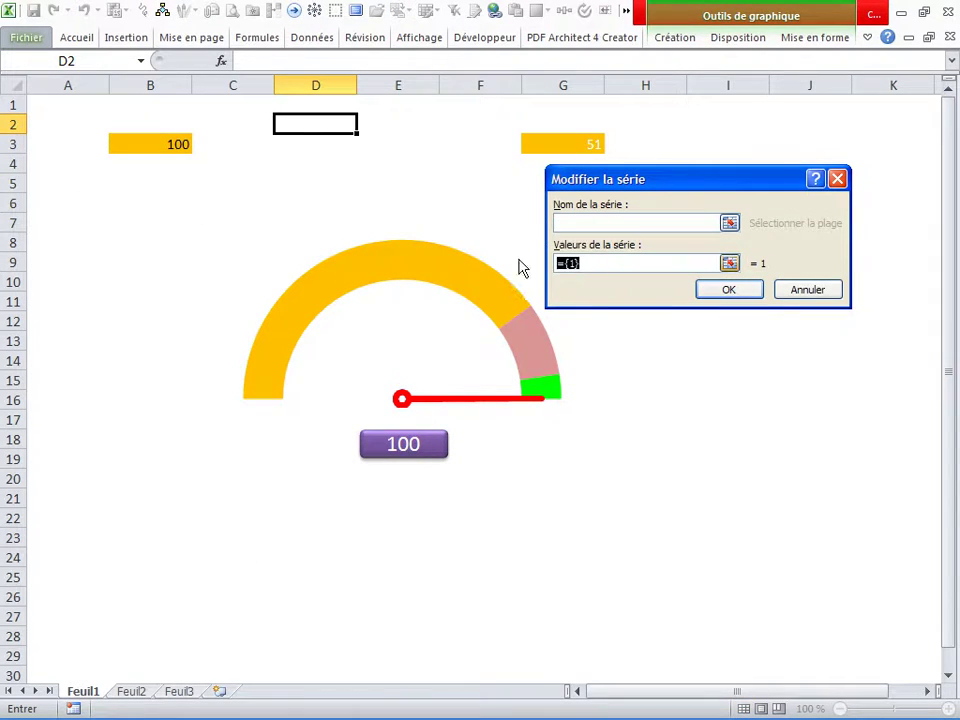
{"action": "key", "text": "Delete"}
{"action": "left_click", "coordinate": [49, 297]}
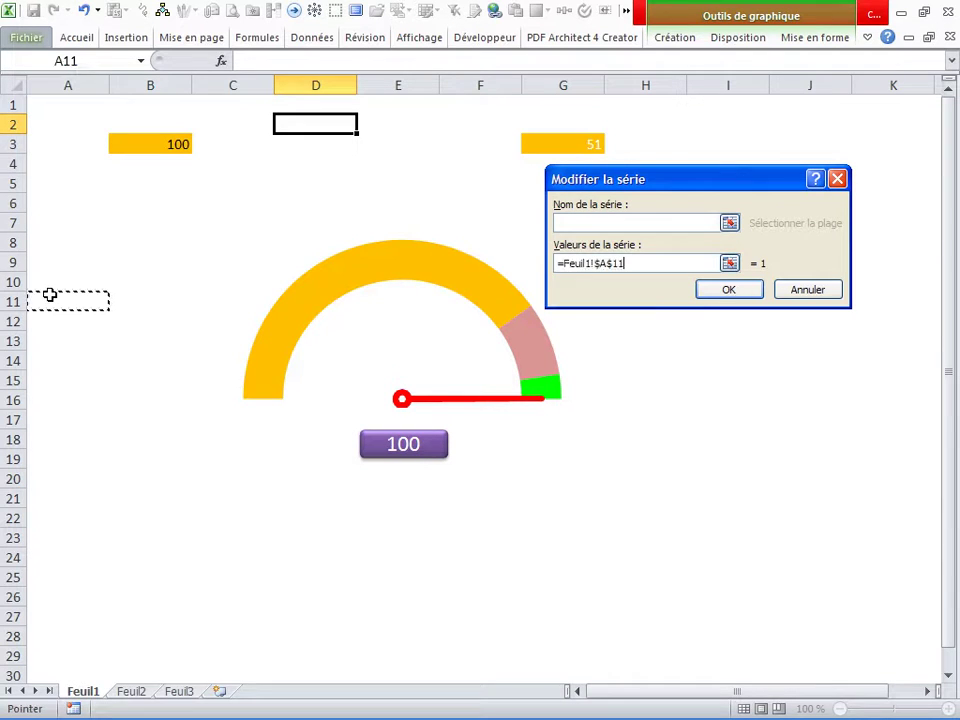
{"action": "key", "text": "BackSpace"}
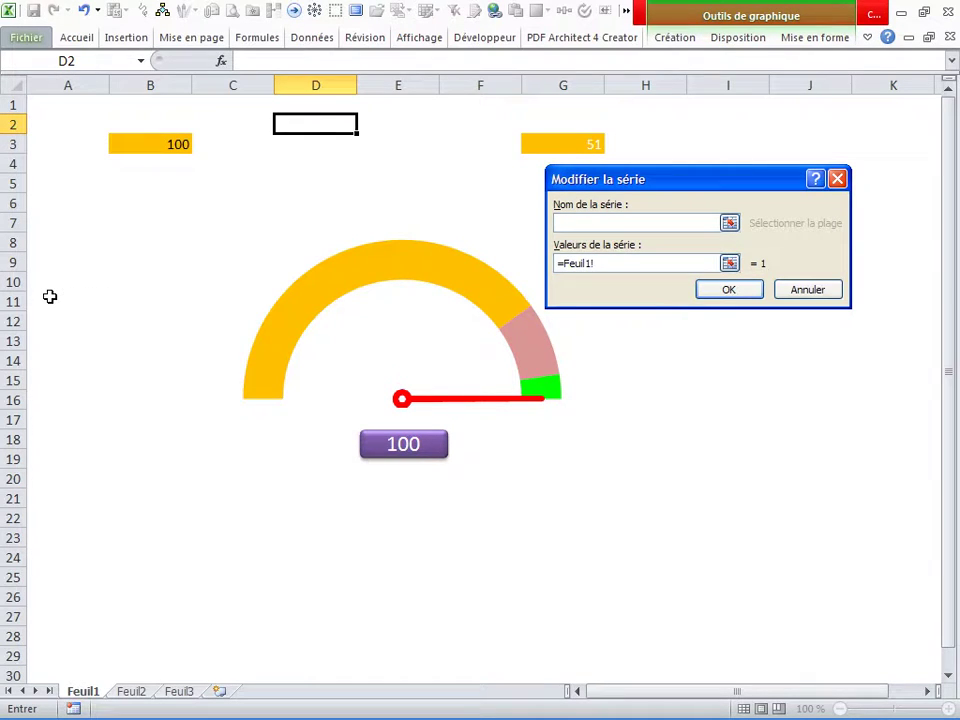
{"action": "type", "text": "in"}
{"action": "left_click", "coordinate": [714, 293]}
Confirm the data source changes and reselect the gauge chart.
{"action": "left_click", "coordinate": [830, 367]}
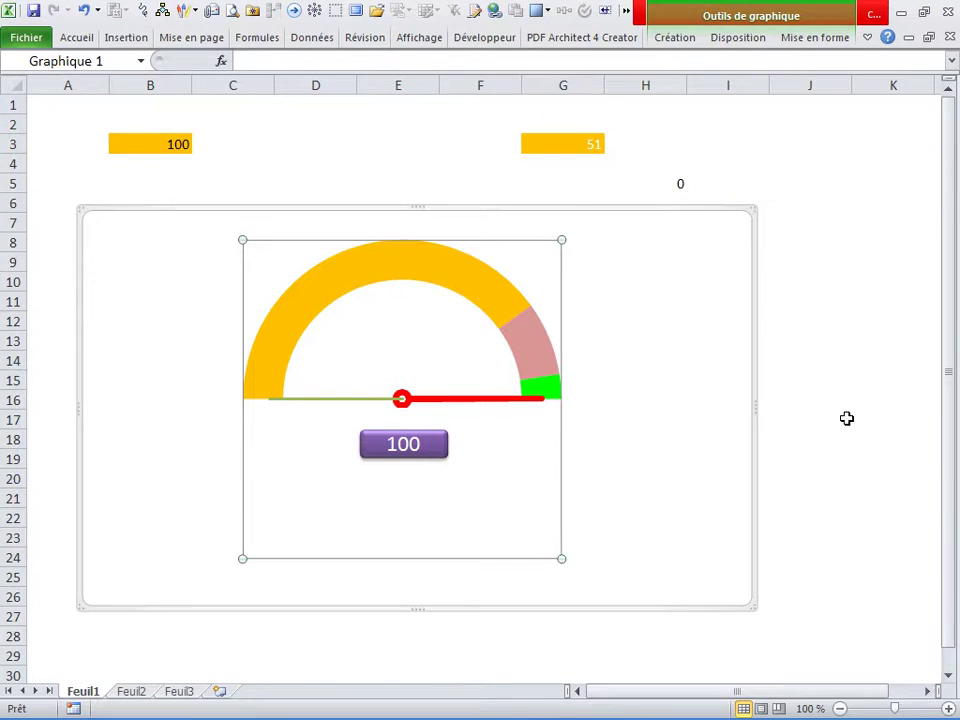
{"action": "left_click", "coordinate": [849, 418]}
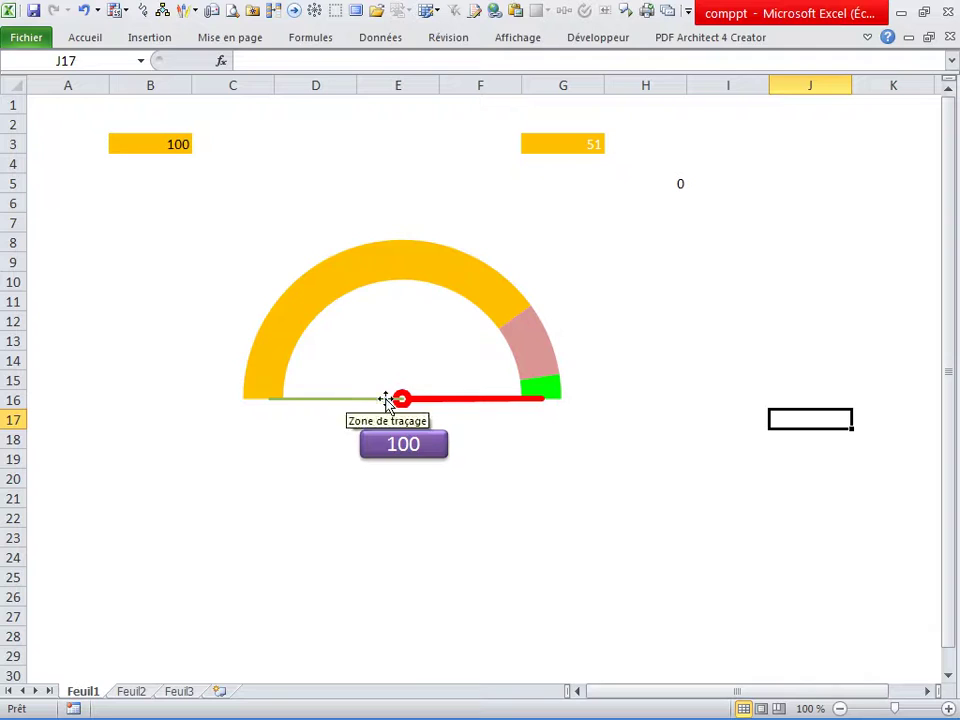
{"action": "left_click", "coordinate": [356, 402]}
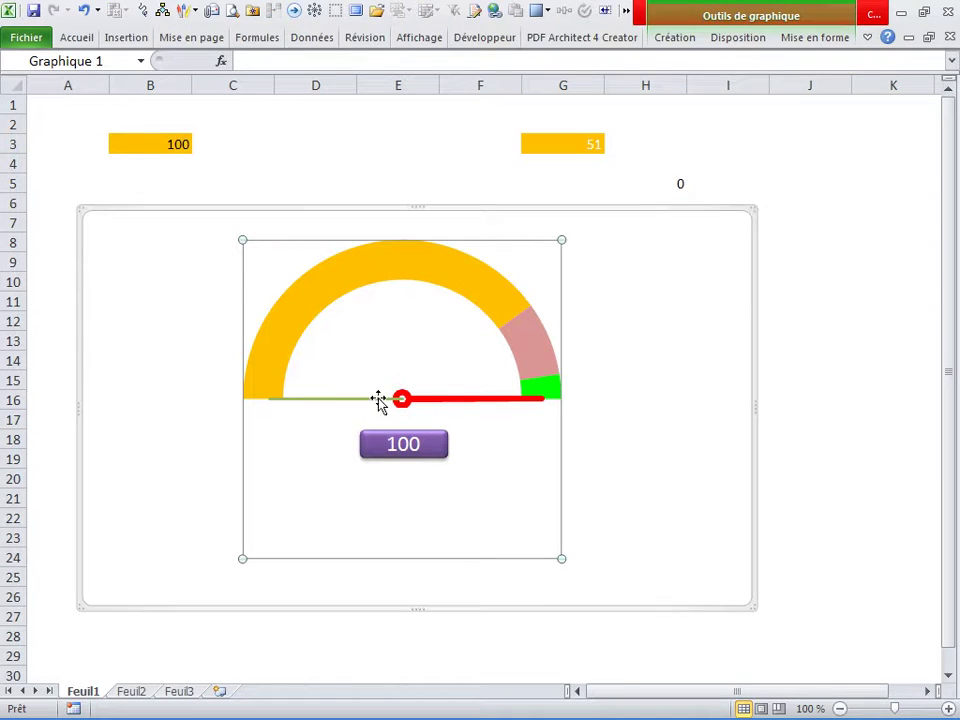
{"action": "left_click", "coordinate": [676, 162]}
{"action": "left_click", "coordinate": [360, 402]}
Set the green third series outline weight to 6 pt.
{"action": "left_click", "coordinate": [396, 400]}
{"action": "left_click", "coordinate": [375, 400]}
{"action": "left_click", "coordinate": [335, 406]}
{"action": "right_click", "coordinate": [333, 408]}
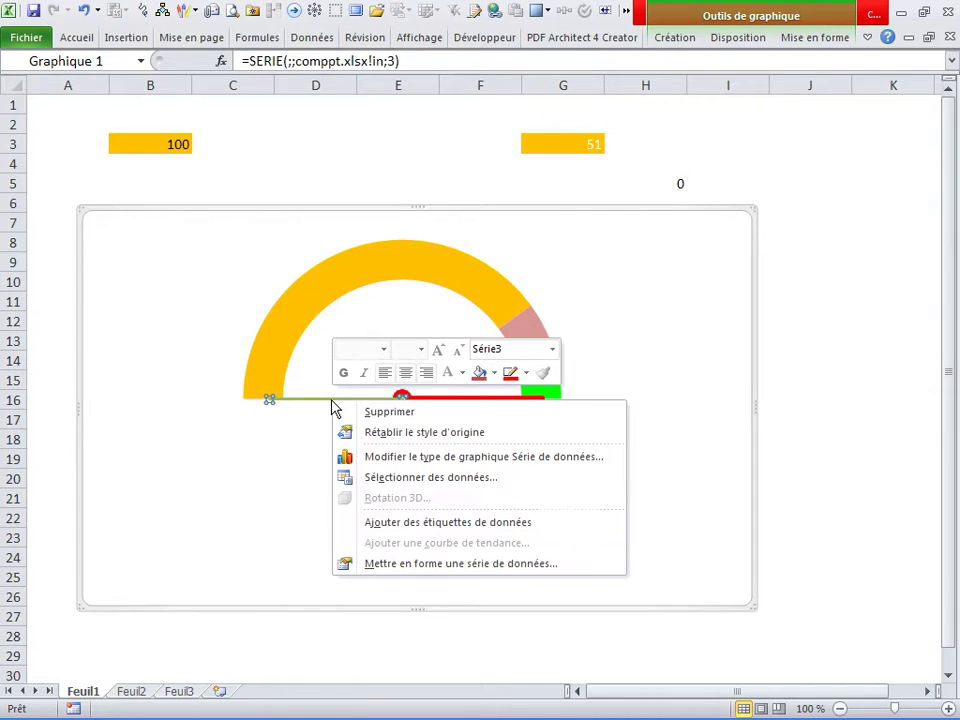
{"action": "left_click", "coordinate": [527, 372]}
{"action": "mouse_move", "coordinate": [590, 628]}
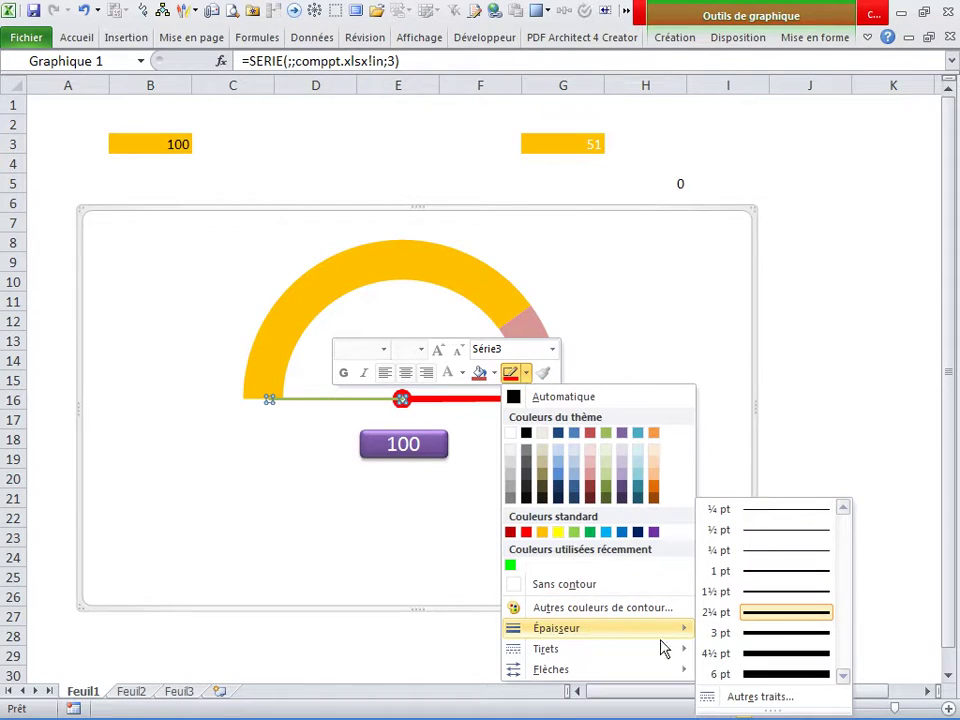
{"action": "left_click", "coordinate": [766, 680]}
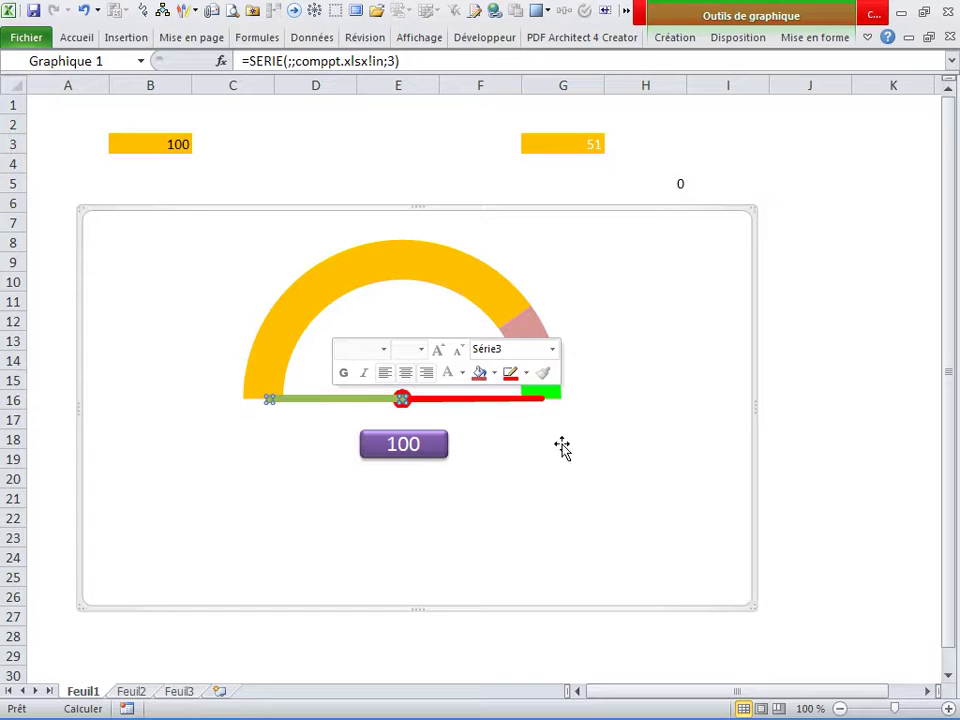
{"action": "left_click", "coordinate": [713, 142]}
{"action": "left_click", "coordinate": [325, 42]}
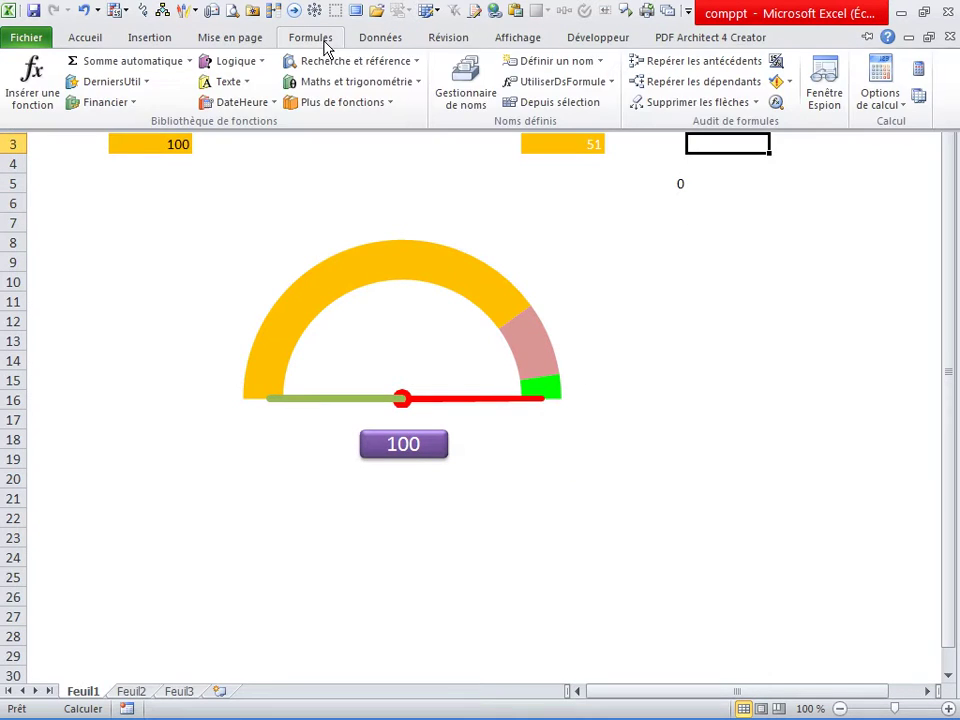
Change the 'in' name's formula to =SI(decent-Feuil1!$G$3=100;0,2;0).
{"action": "left_click", "coordinate": [456, 104]}
{"action": "left_click", "coordinate": [452, 157]}
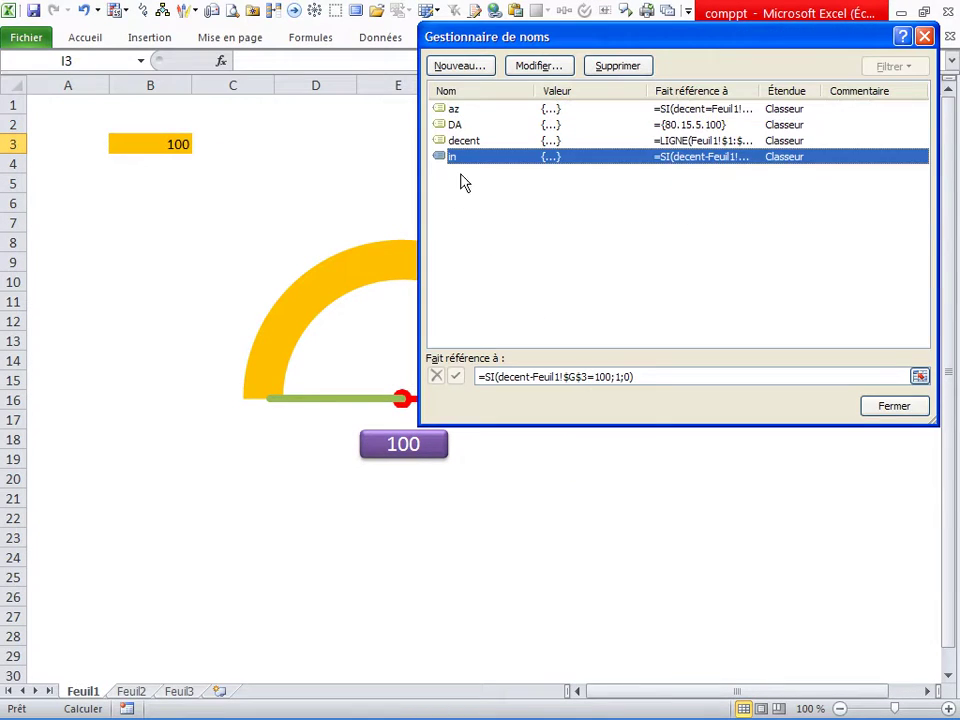
{"action": "left_click", "coordinate": [619, 378]}
{"action": "key", "text": "BackSpace"}
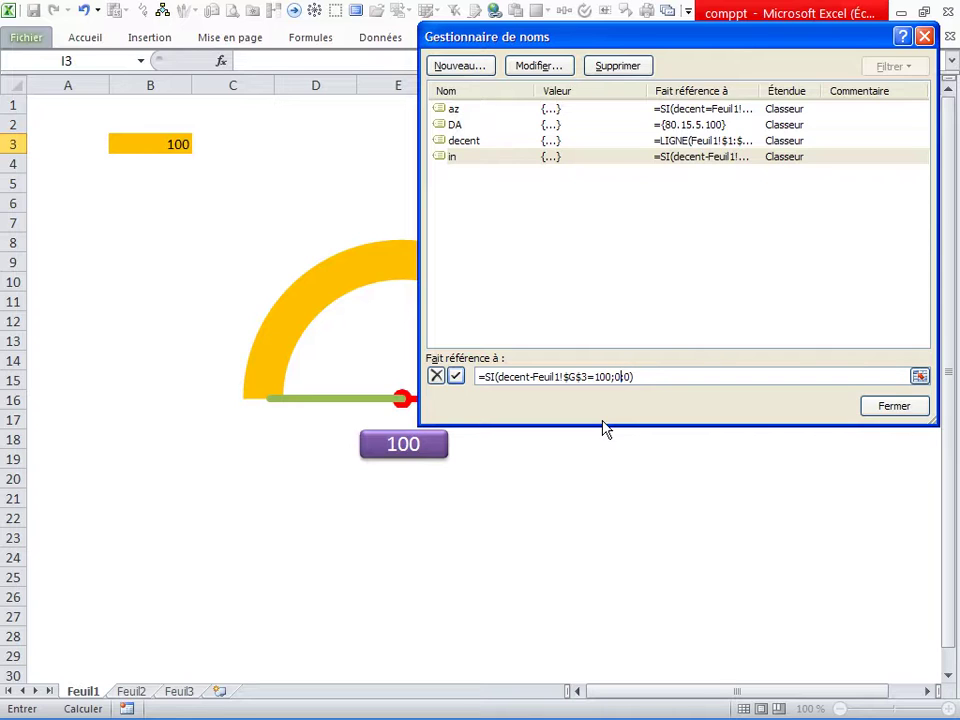
{"action": "type", "text": ",2"}
{"action": "left_click", "coordinate": [458, 379]}
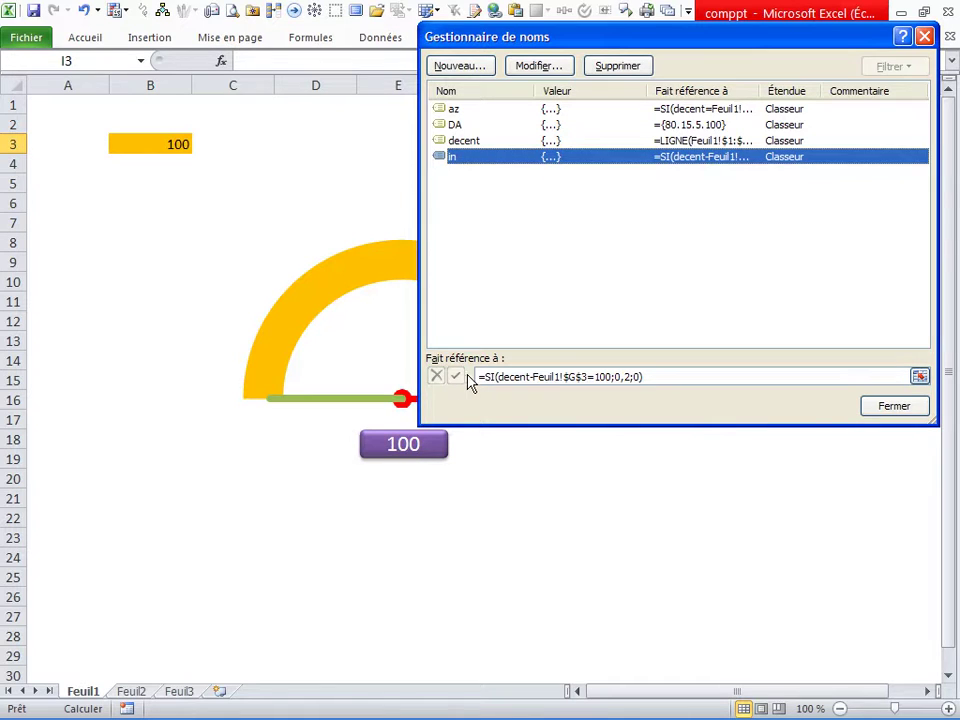
{"action": "left_click", "coordinate": [900, 410]}
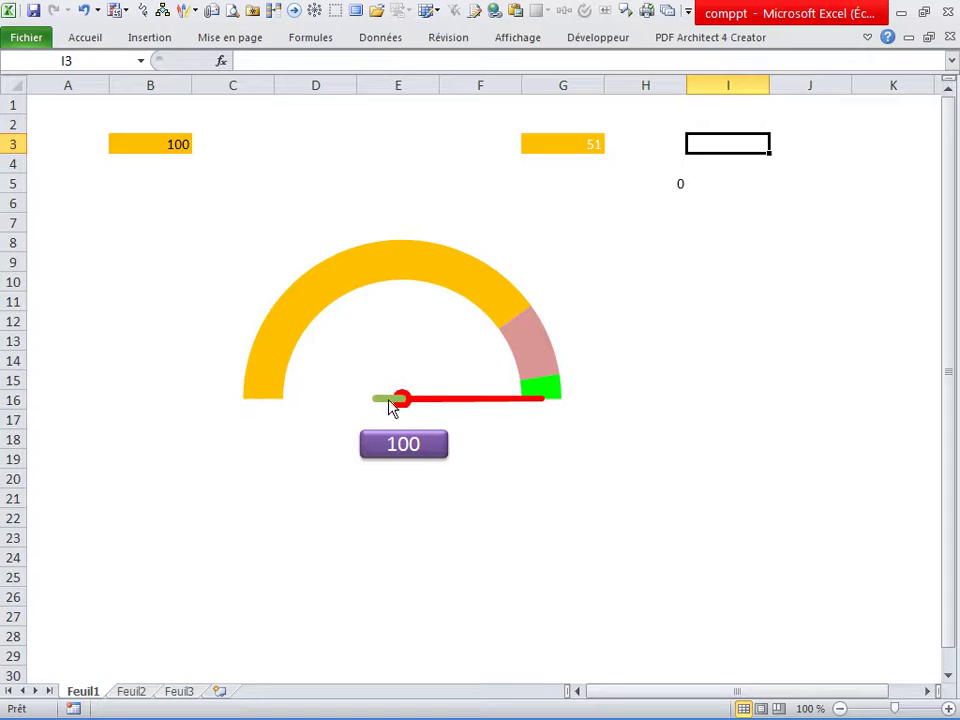
Make the short green stub series at the pivot red.
{"action": "left_click", "coordinate": [388, 401]}
{"action": "left_click", "coordinate": [386, 400]}
{"action": "right_click", "coordinate": [385, 399]}
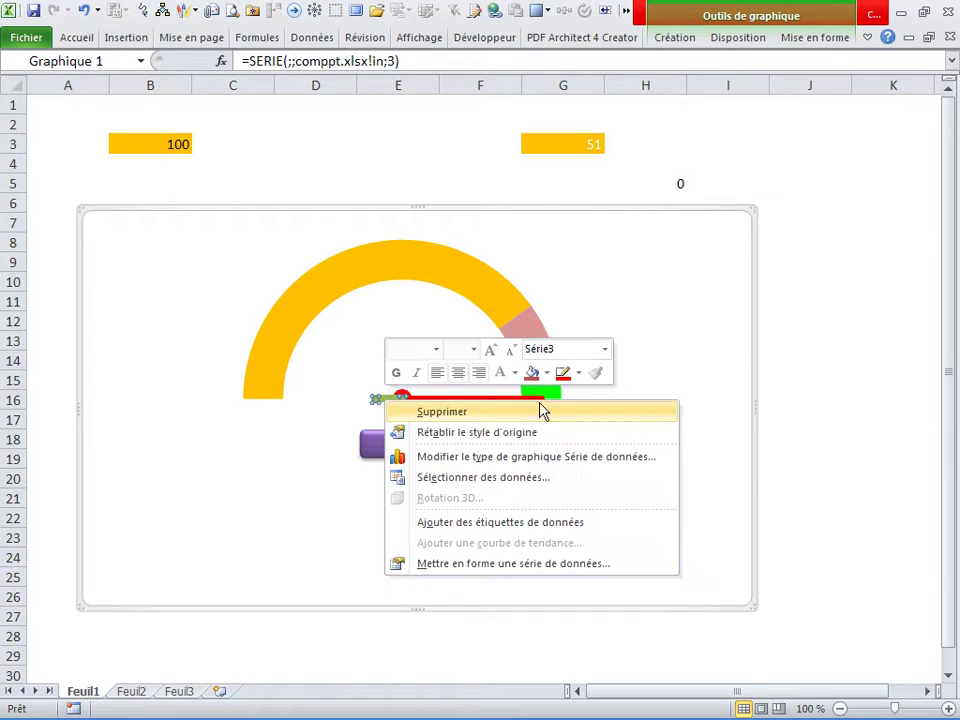
{"action": "left_click", "coordinate": [578, 374]}
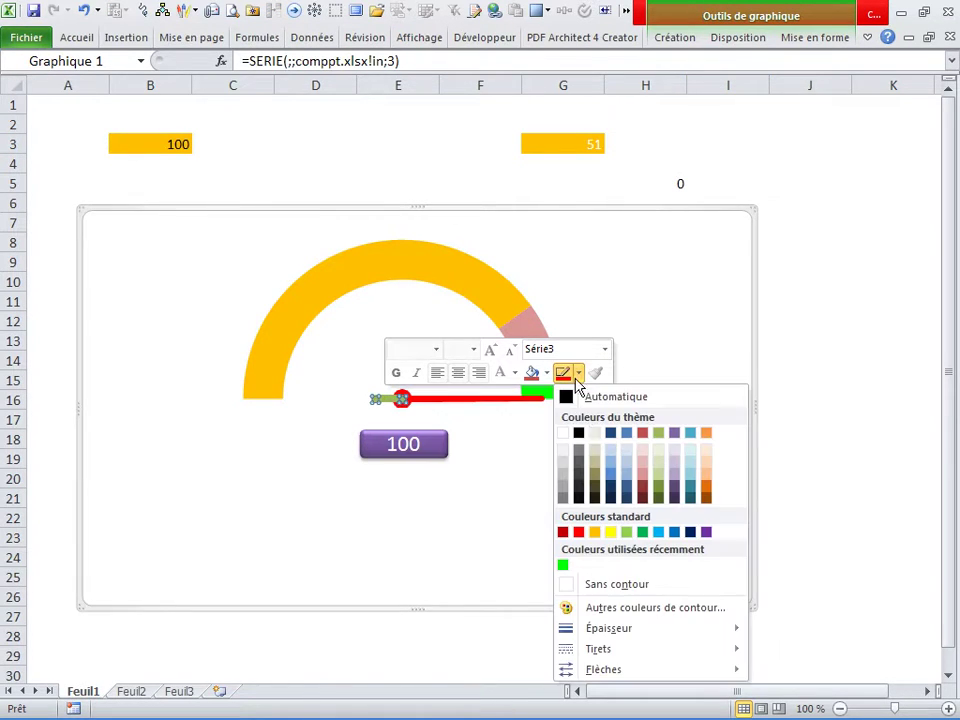
{"action": "left_click", "coordinate": [578, 532]}
{"action": "left_click", "coordinate": [829, 308]}
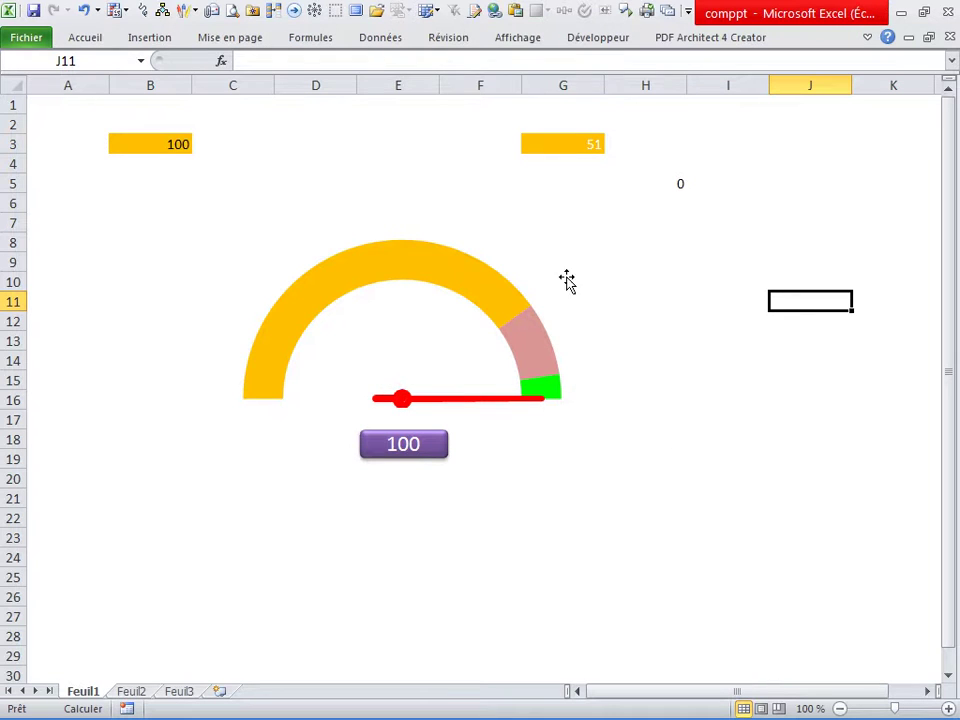
{"action": "left_click", "coordinate": [649, 189]}
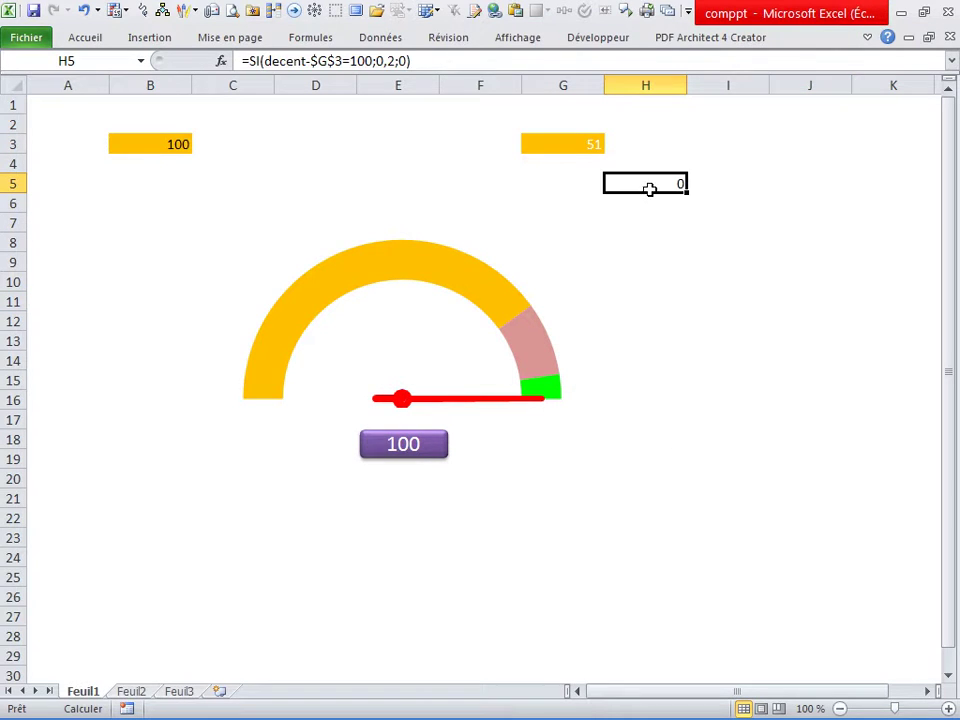
{"action": "left_click", "coordinate": [371, 165]}
Test B3 values 50, 30 and 90, leaving the gauge at 90.
{"action": "left_click", "coordinate": [161, 146]}
{"action": "type", "text": "50"}
{"action": "key", "text": "Return"}
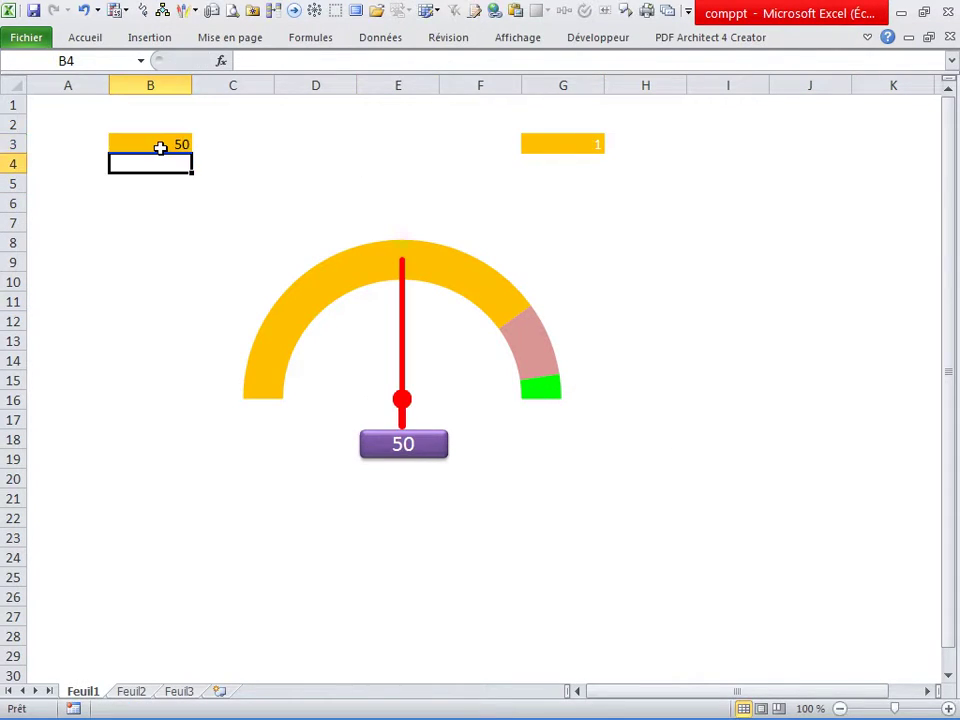
{"action": "left_click", "coordinate": [154, 137]}
{"action": "type", "text": "3"}
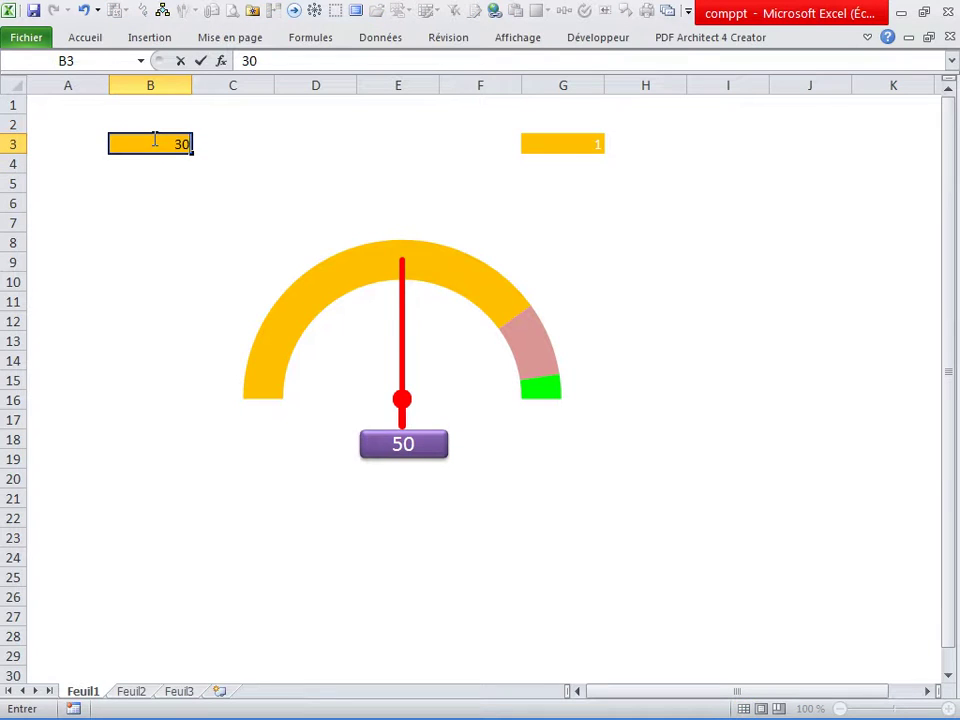
{"action": "key", "text": "Return"}
{"action": "left_click", "coordinate": [155, 140]}
{"action": "type", "text": "90"}
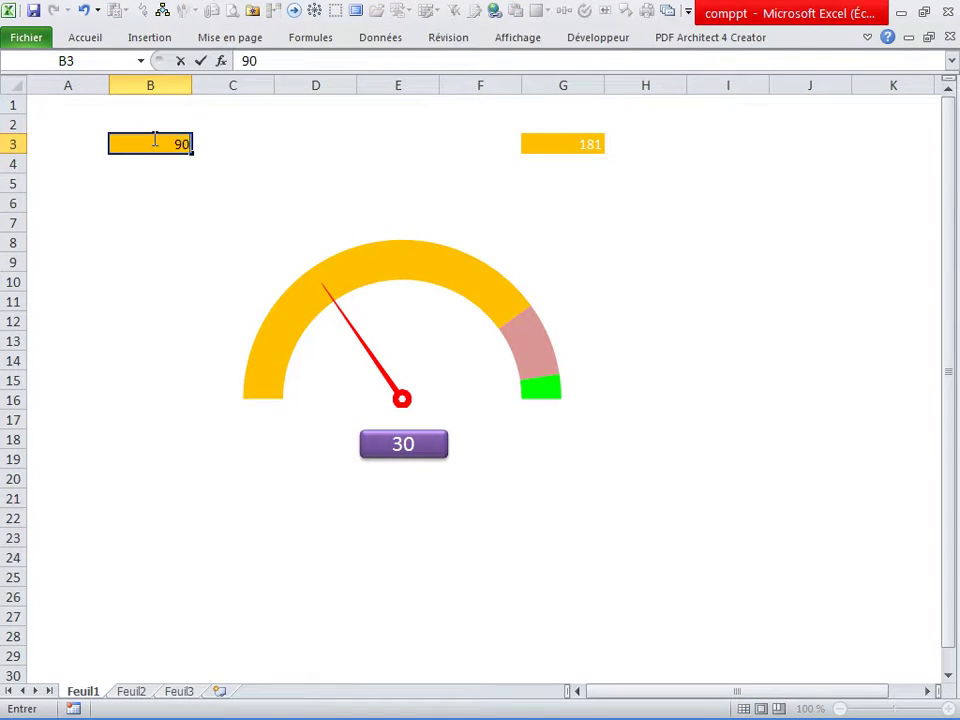
{"action": "key", "text": "Return"}
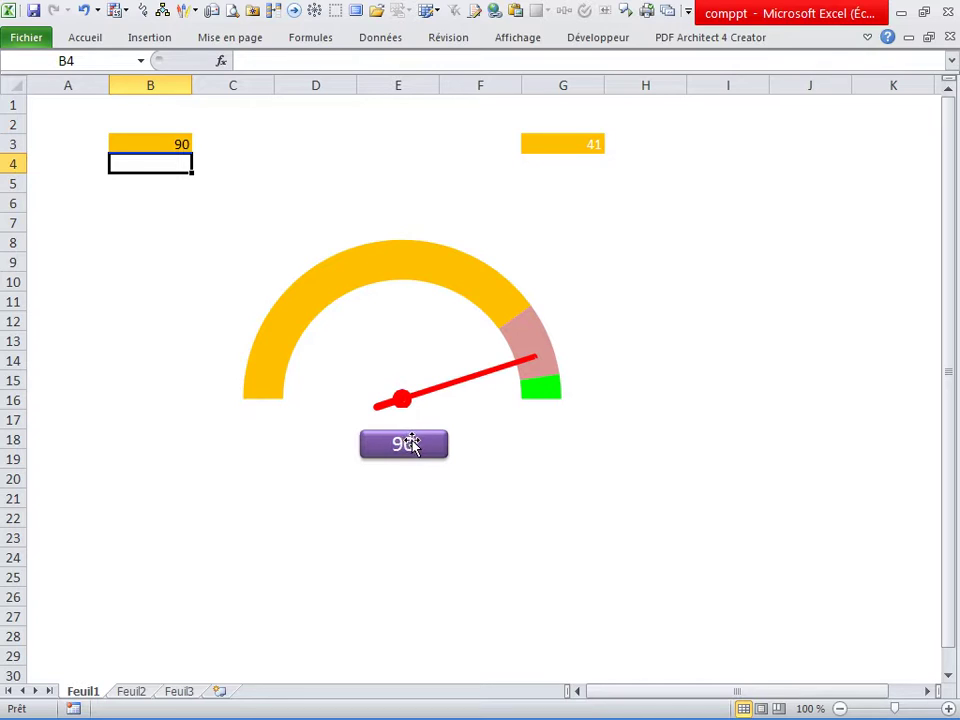
{"action": "mouse_move", "coordinate": [404, 404]}
{"action": "left_click", "coordinate": [304, 183]}
Select the red needle series and display the default primary vertical axis.
{"action": "left_click", "coordinate": [311, 38]}
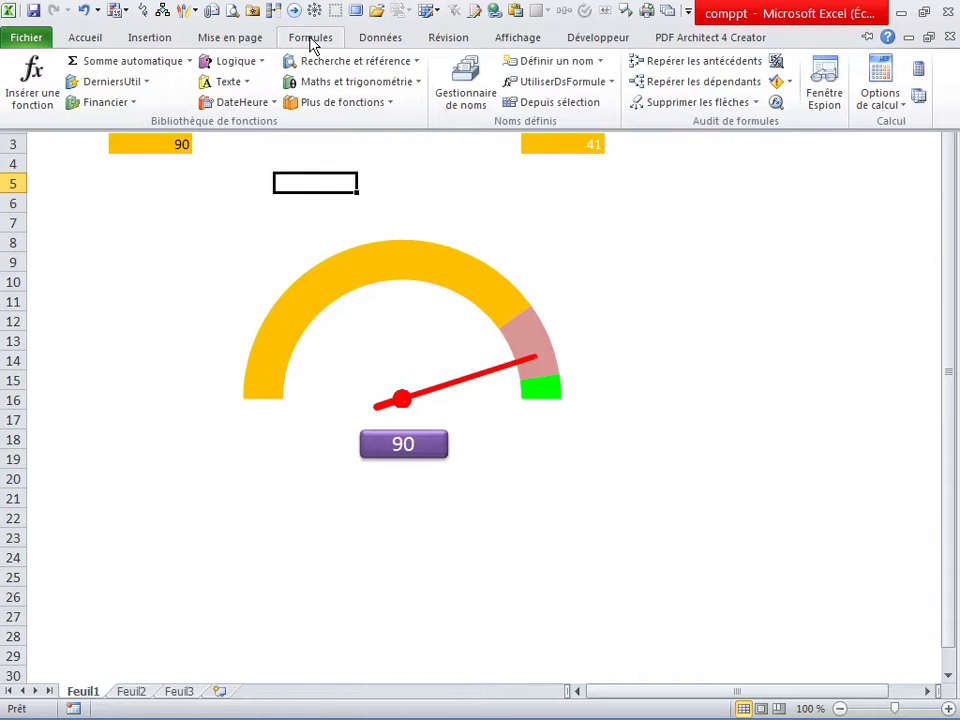
{"action": "left_click", "coordinate": [349, 178]}
{"action": "left_click", "coordinate": [478, 386]}
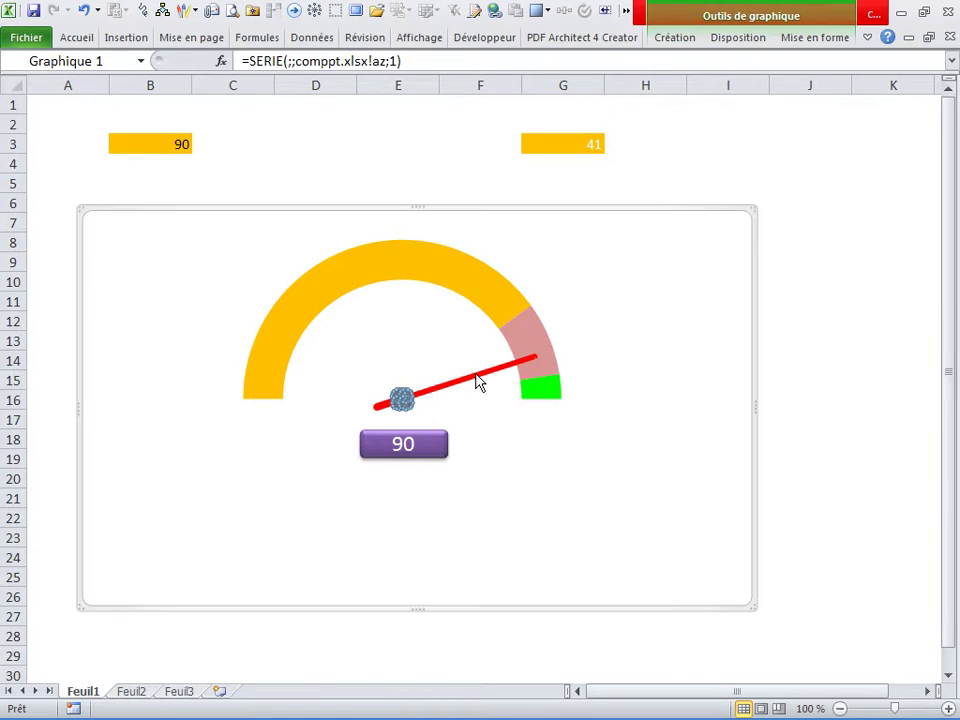
{"action": "left_click", "coordinate": [488, 325]}
{"action": "left_click", "coordinate": [455, 397]}
{"action": "left_click", "coordinate": [736, 39]}
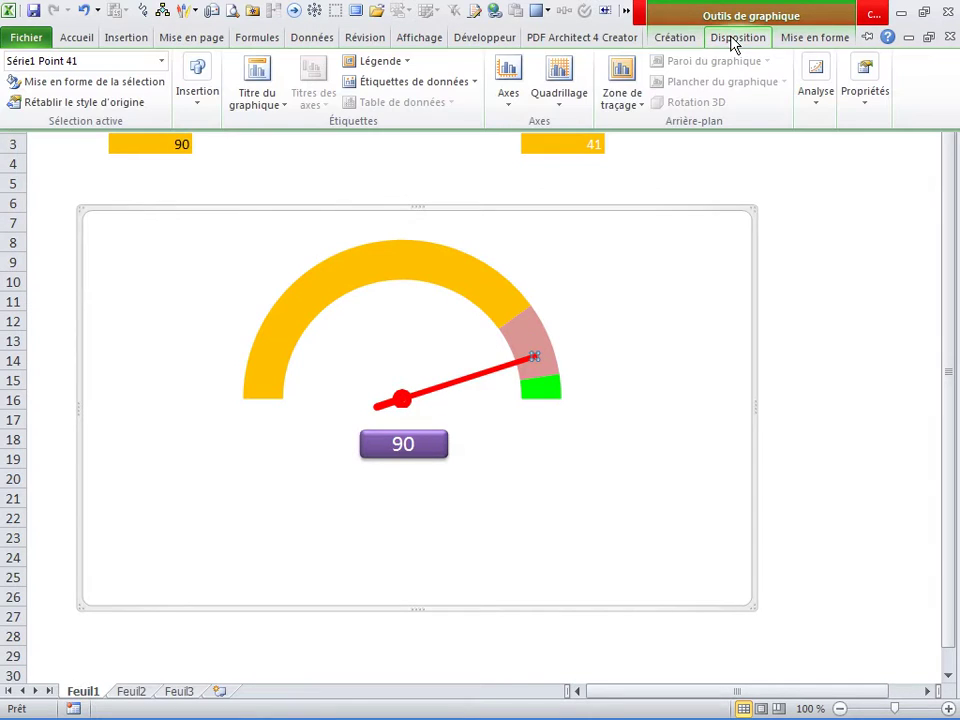
{"action": "left_click", "coordinate": [506, 108]}
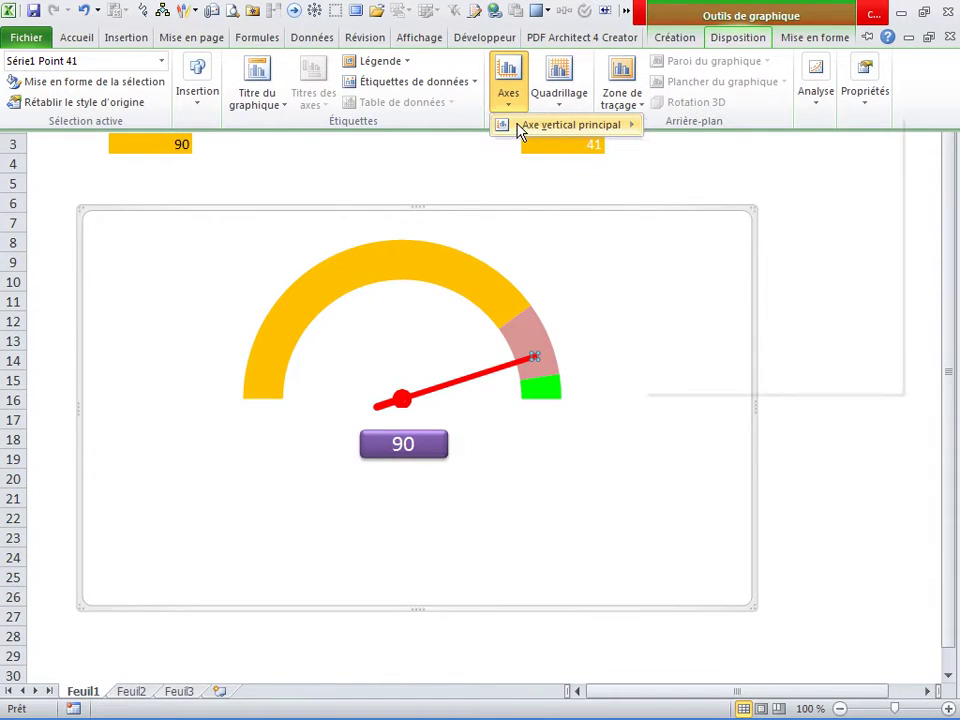
{"action": "mouse_move", "coordinate": [620, 125]}
{"action": "left_click", "coordinate": [662, 188]}
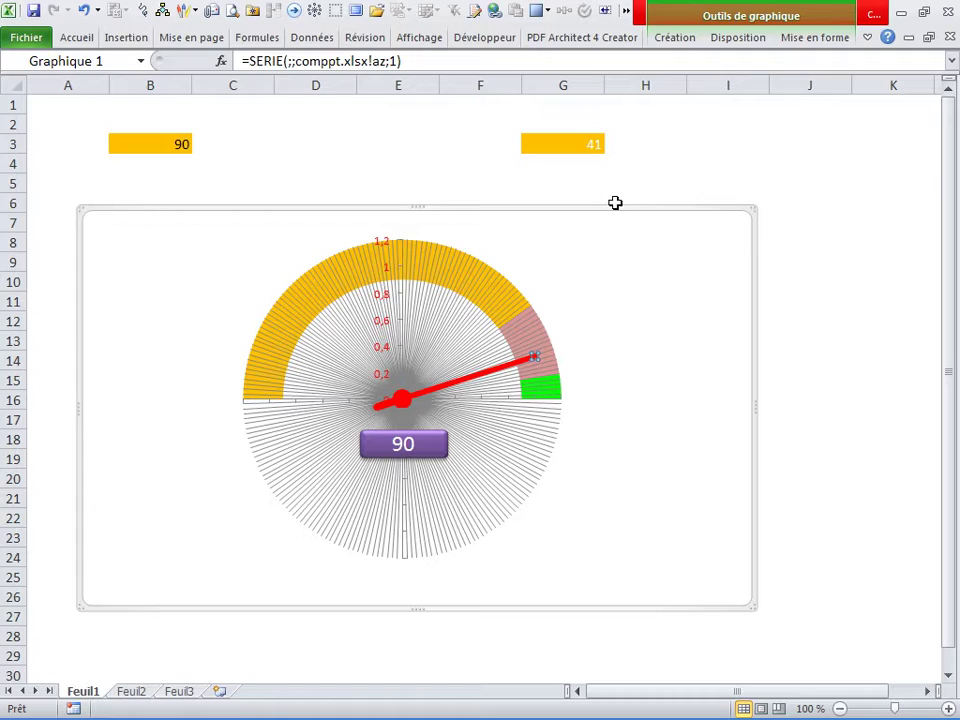
{"action": "left_click", "coordinate": [383, 306]}
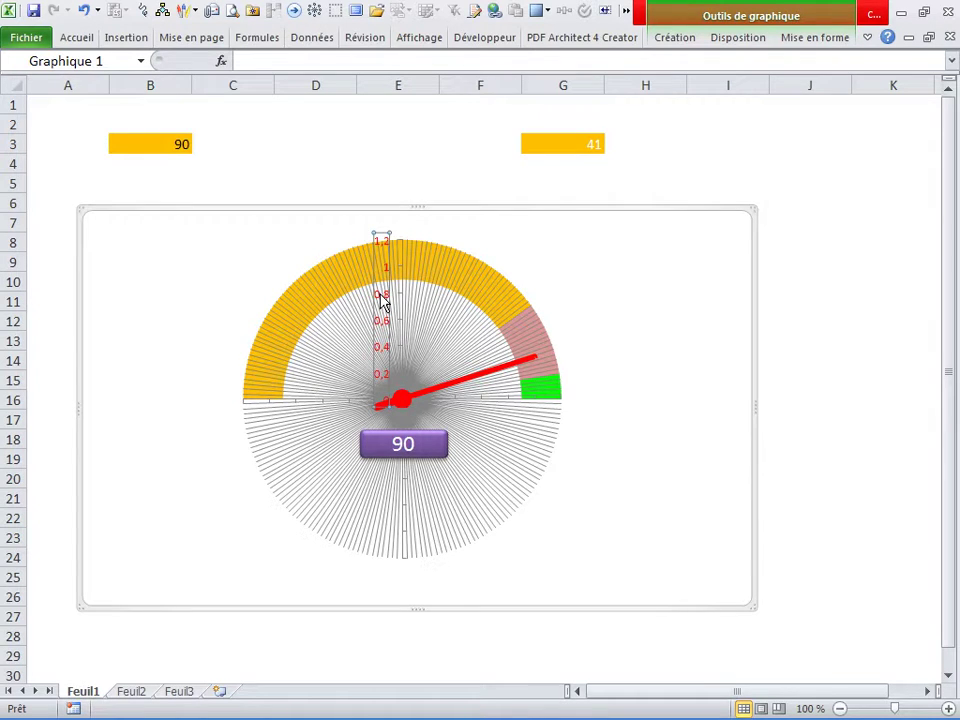
Set the value axis minimum to a fixed small value in Format Axis.
{"action": "right_click", "coordinate": [381, 298]}
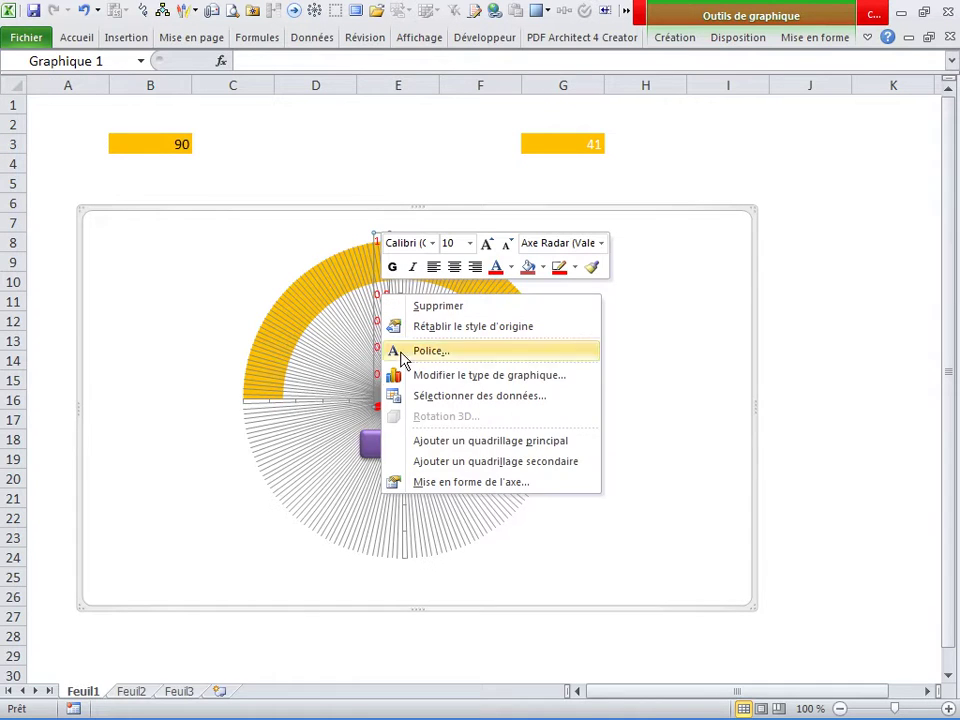
{"action": "left_click", "coordinate": [437, 485]}
{"action": "left_click", "coordinate": [833, 202]}
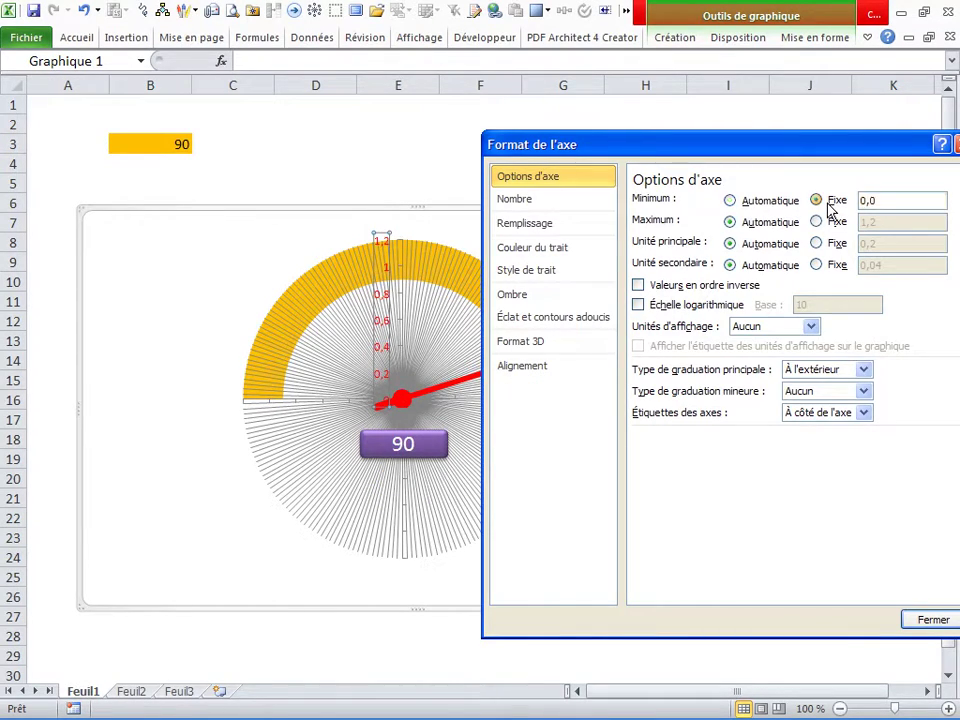
{"action": "left_click_drag", "start_coordinate": [879, 203], "coordinate": [836, 204]}
{"action": "type", "text": "0"}
{"action": "left_click", "coordinate": [921, 619]}
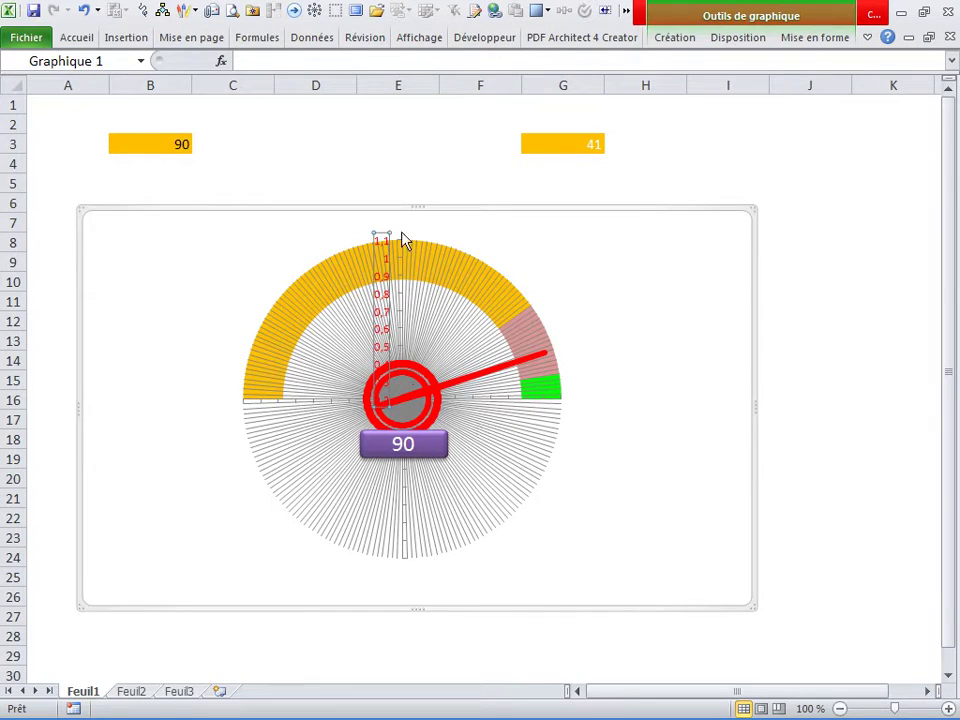
{"action": "right_click", "coordinate": [384, 290]}
{"action": "left_click", "coordinate": [452, 474]}
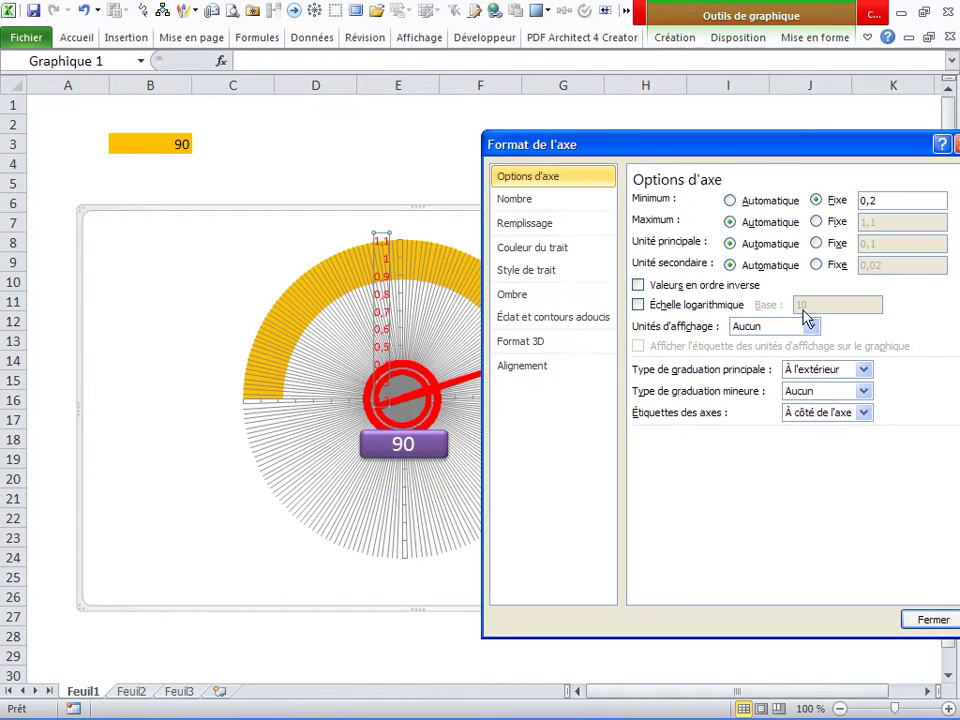
{"action": "type", "text": "07"}
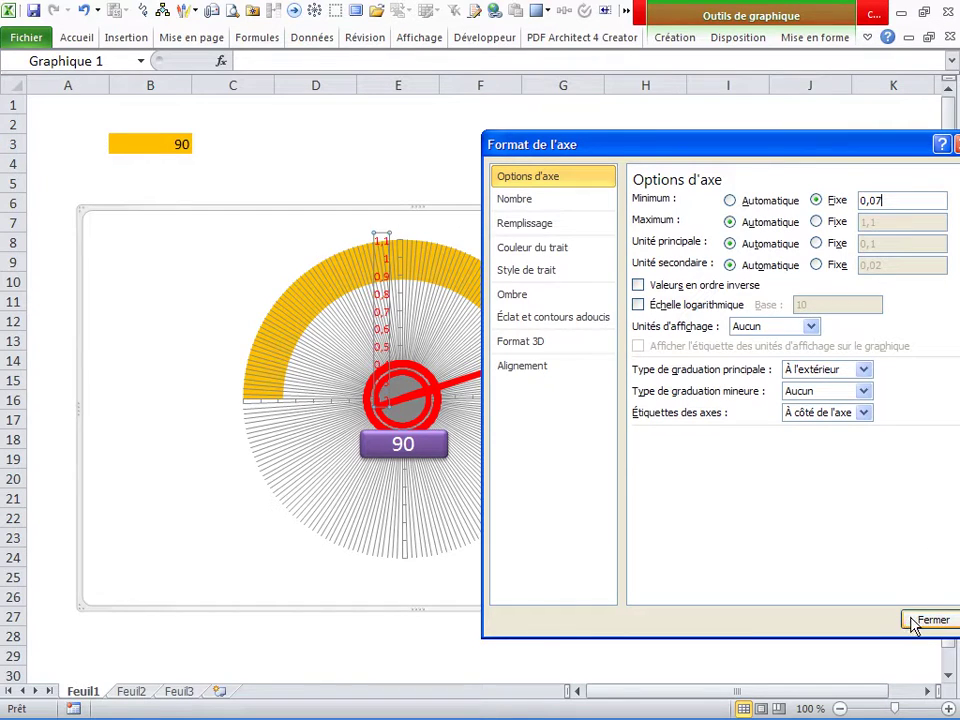
{"action": "left_click", "coordinate": [922, 620]}
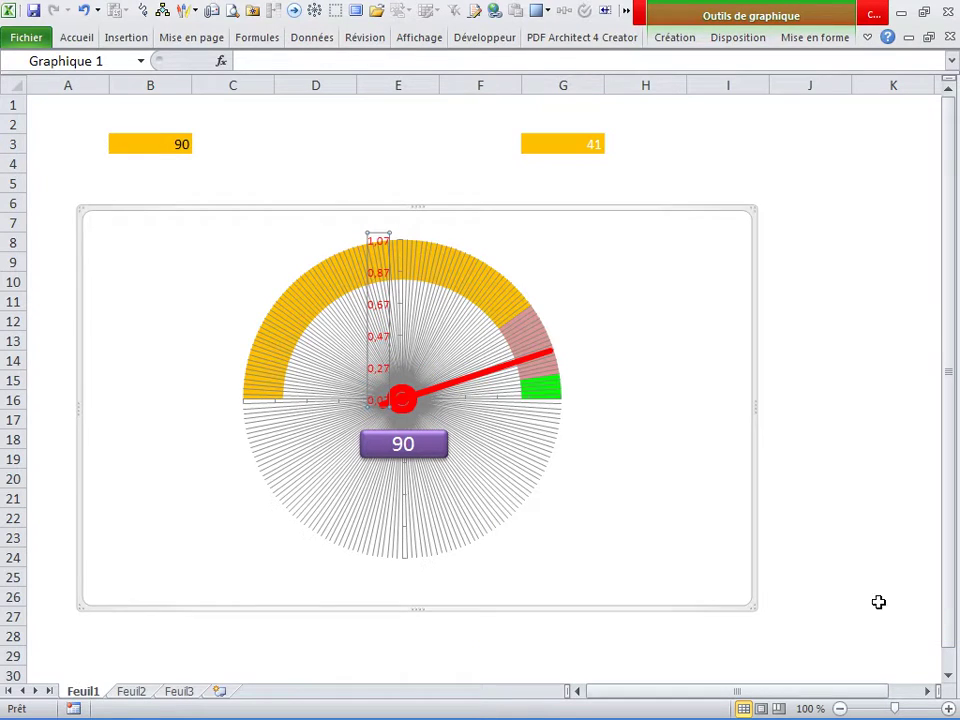
Delete the value axis and its radial gridlines from the gauge.
{"action": "left_click", "coordinate": [840, 458]}
{"action": "left_click", "coordinate": [386, 316]}
{"action": "key", "text": "Delete"}
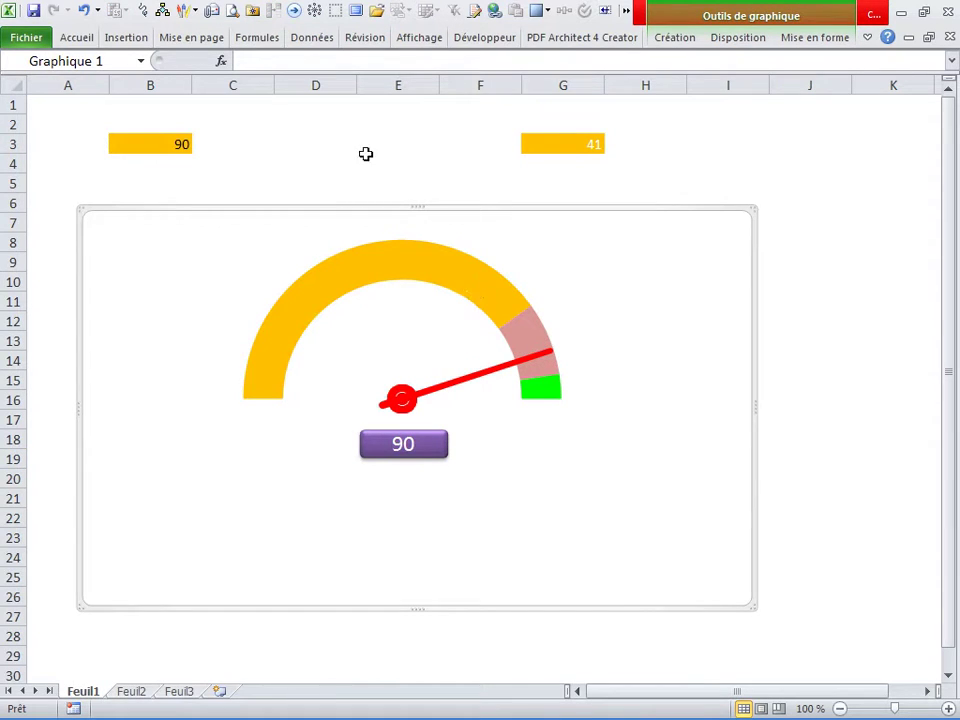
{"action": "left_click", "coordinate": [352, 150]}
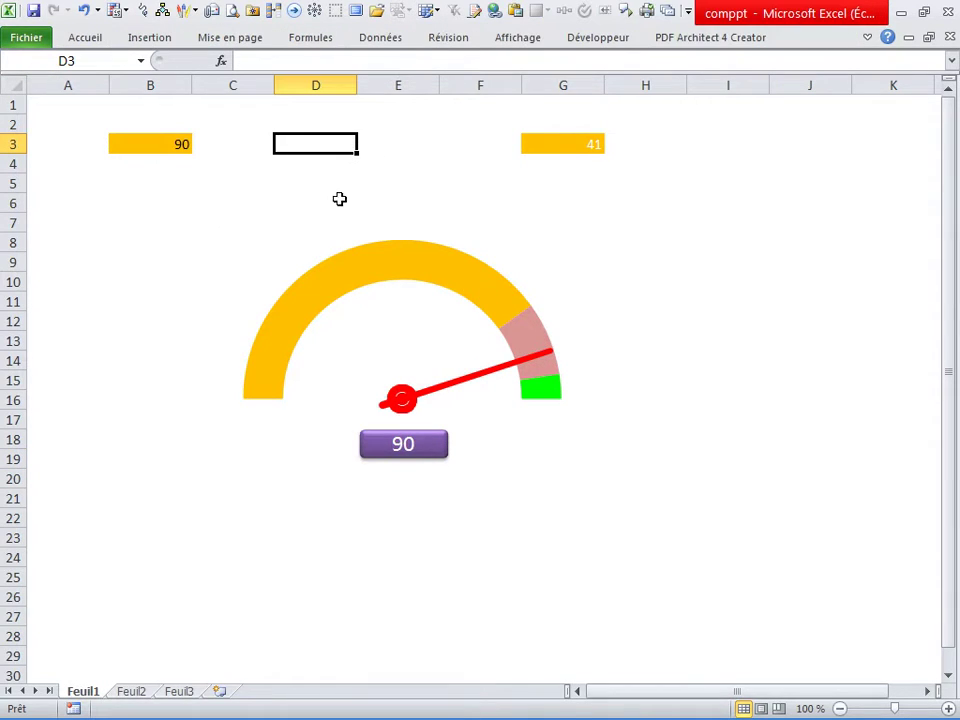
Enter 20 in gauge input cell B3.
{"action": "left_click", "coordinate": [162, 143]}
{"action": "type", "text": "20"}
{"action": "left_click", "coordinate": [82, 228]}
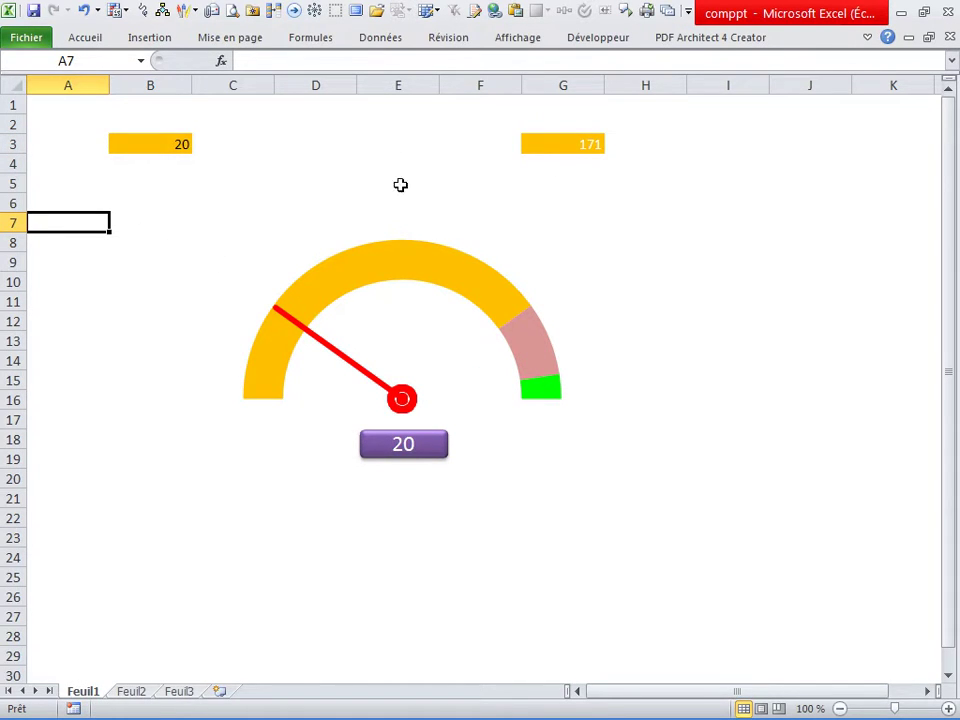
In the 'in' name's formula, begin wrapping decent-Feuil1!$G$3 in ABS().
{"action": "left_click", "coordinate": [318, 38]}
{"action": "left_click", "coordinate": [466, 98]}
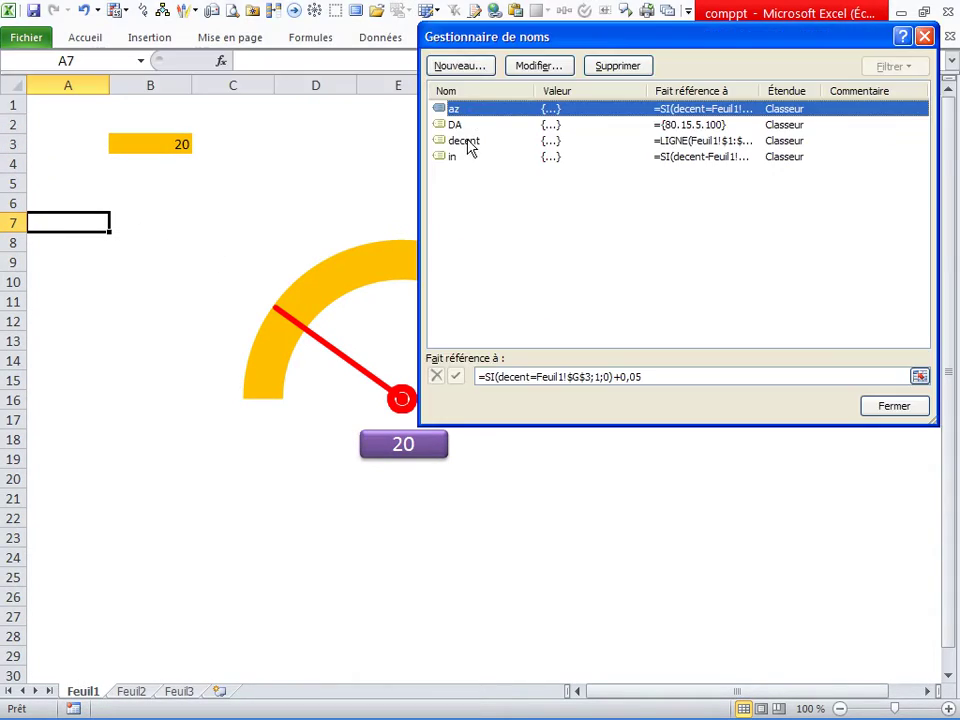
{"action": "left_click", "coordinate": [454, 160]}
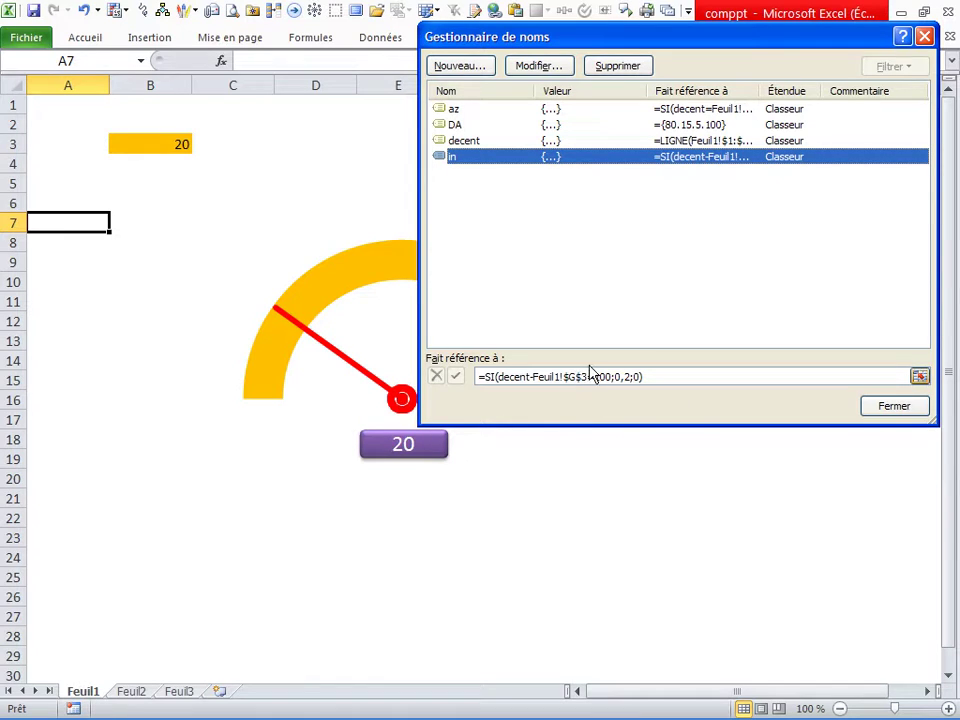
{"action": "left_click", "coordinate": [499, 377]}
{"action": "type", "text": "ab"}
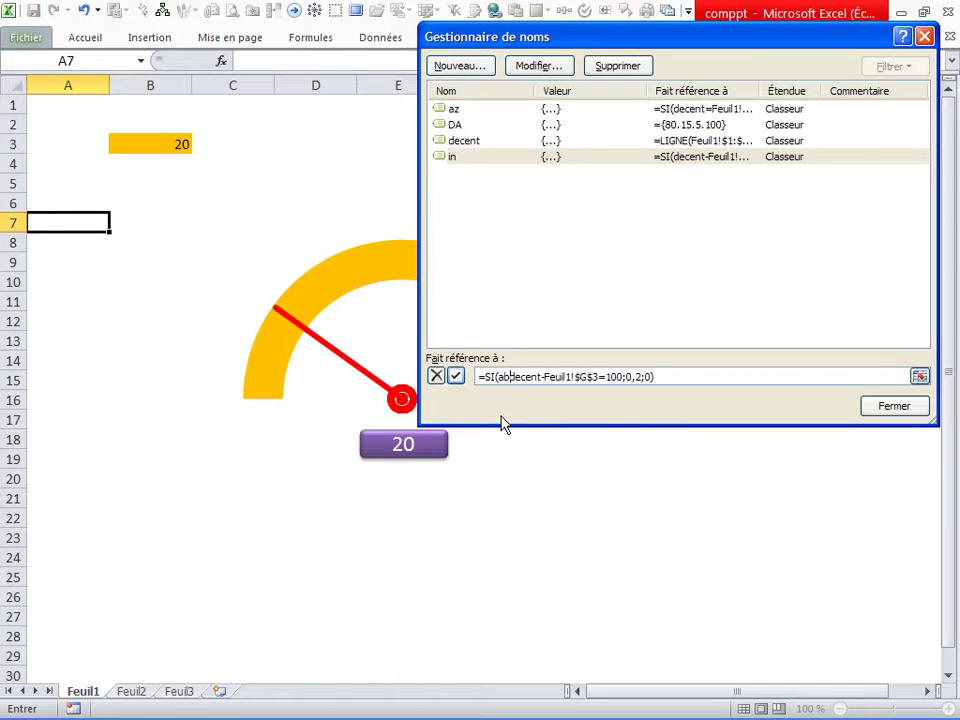
{"action": "type", "text": "s("}
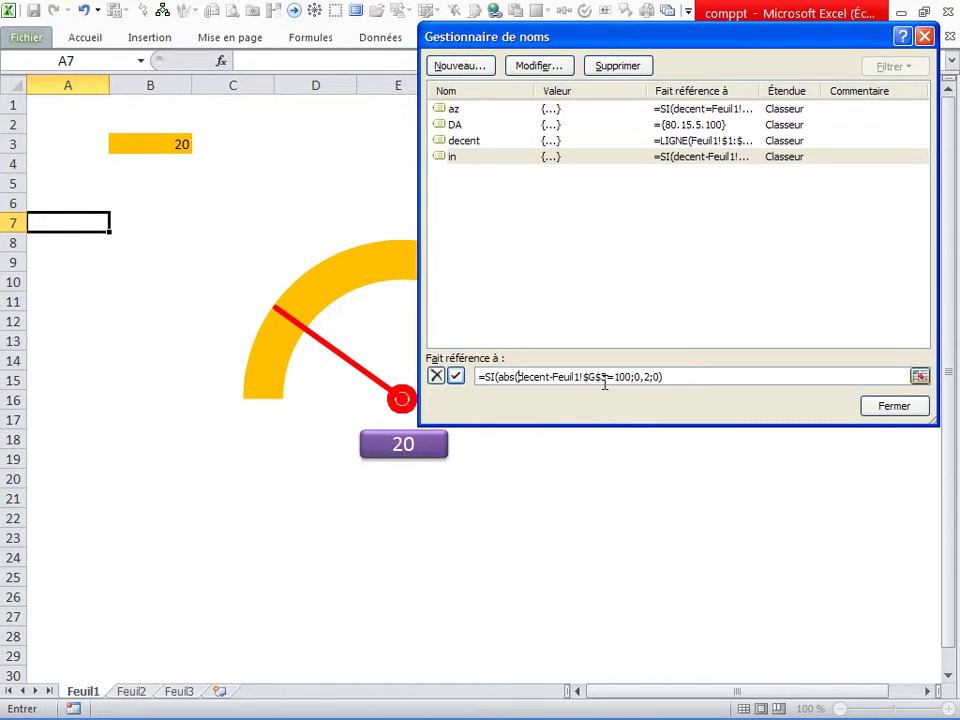
{"action": "type", "text": ")"}
Confirm the edited name formula and close Name Manager.
{"action": "left_click", "coordinate": [456, 376]}
{"action": "left_click", "coordinate": [884, 410]}
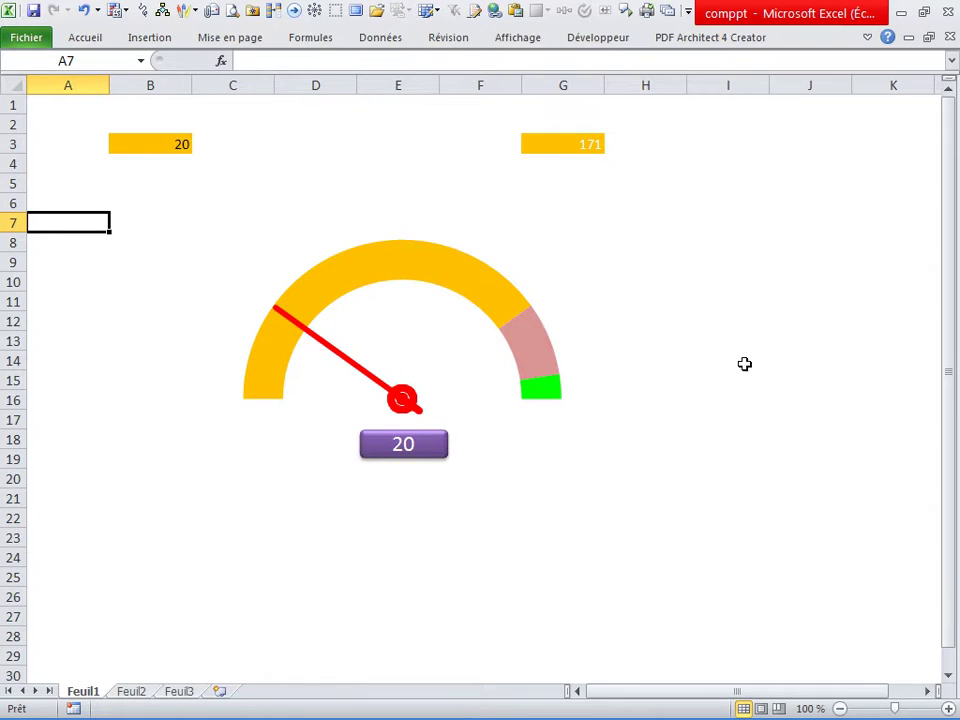
{"action": "left_click", "coordinate": [715, 147]}
Enter 50, then 20, in B3 to check that the needle and label follow.
{"action": "left_click", "coordinate": [163, 143]}
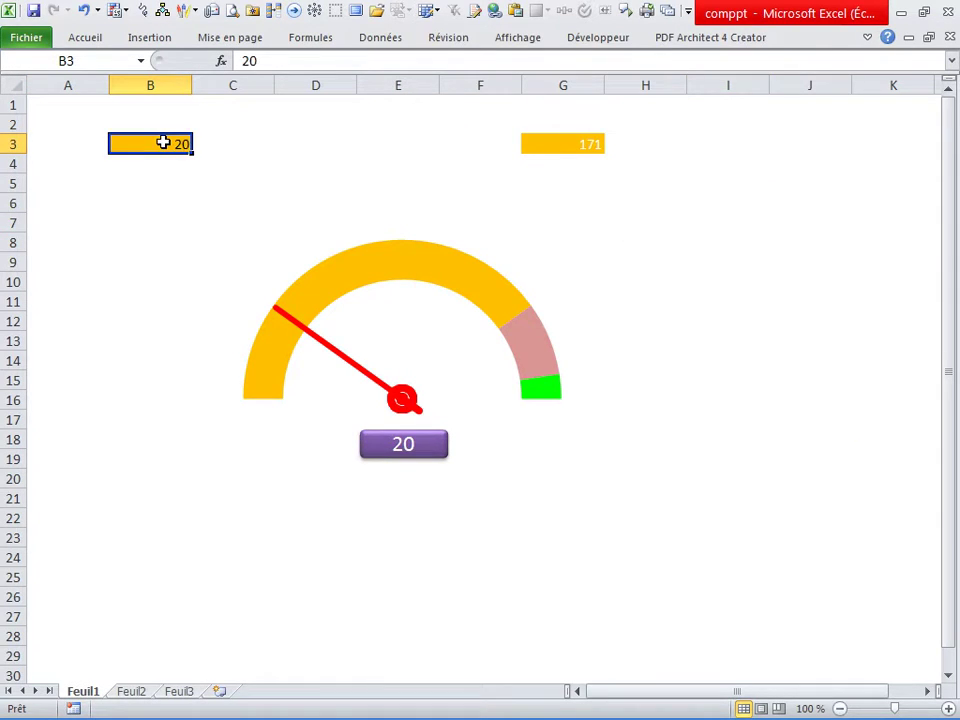
{"action": "type", "text": "50"}
{"action": "key", "text": "Return"}
{"action": "left_click", "coordinate": [163, 143]}
{"action": "type", "text": "20"}
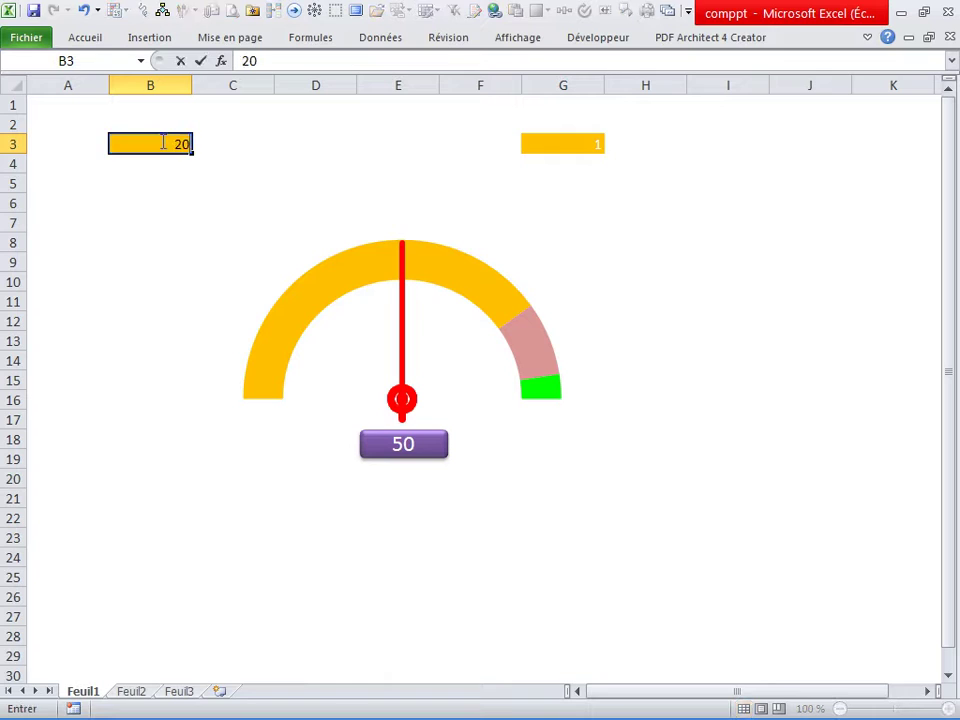
{"action": "key", "text": "Return"}
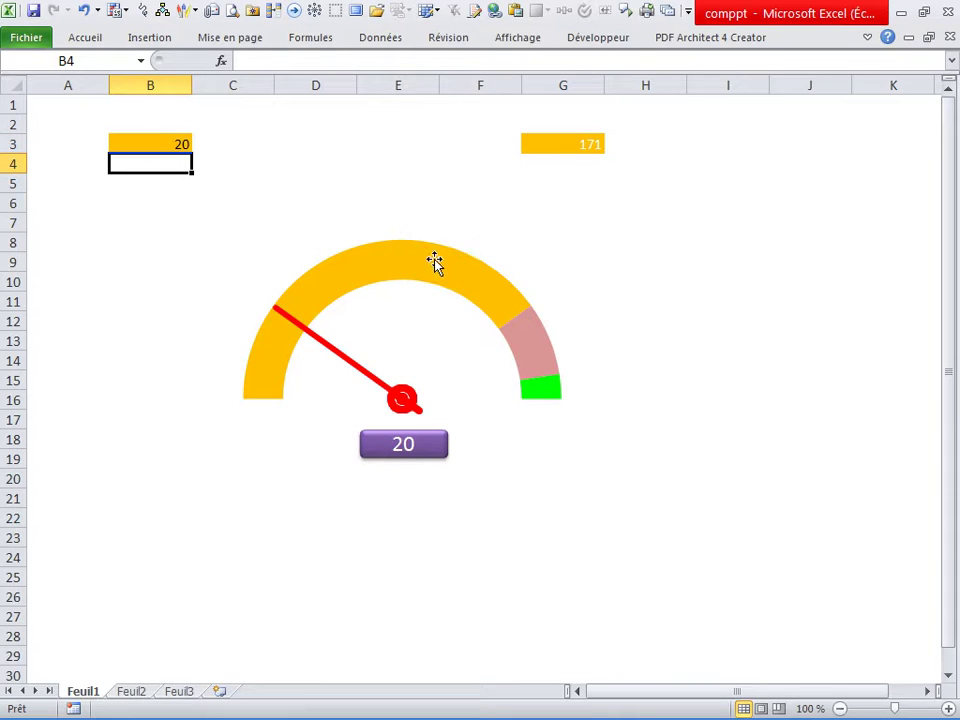
{"action": "left_click", "coordinate": [435, 261]}
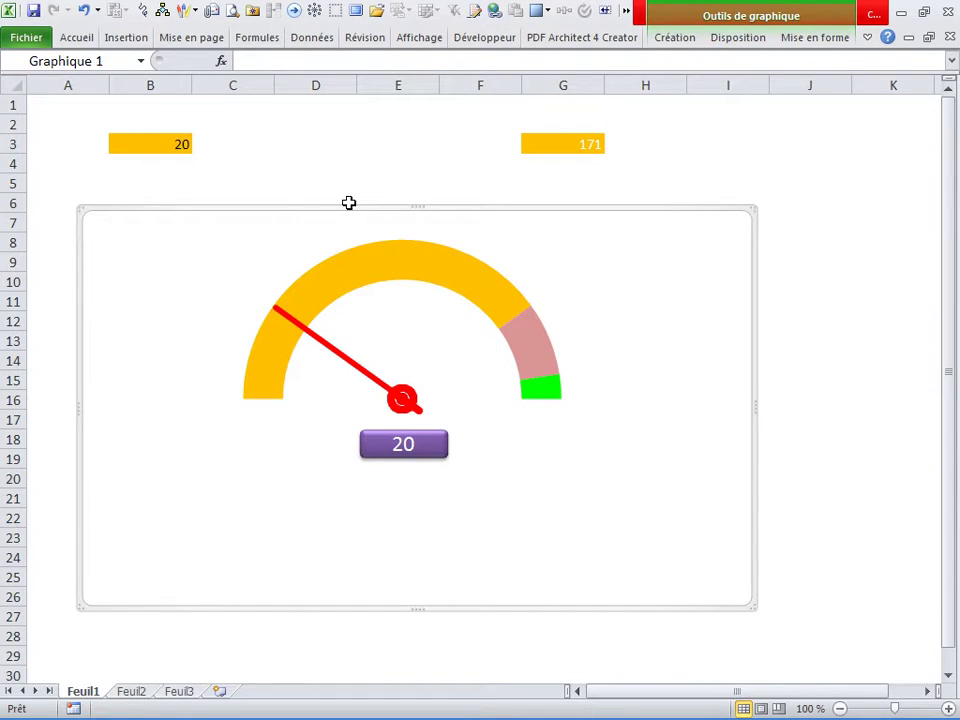
Show the default primary vertical axis on the gauge chart.
{"action": "left_click", "coordinate": [403, 251]}
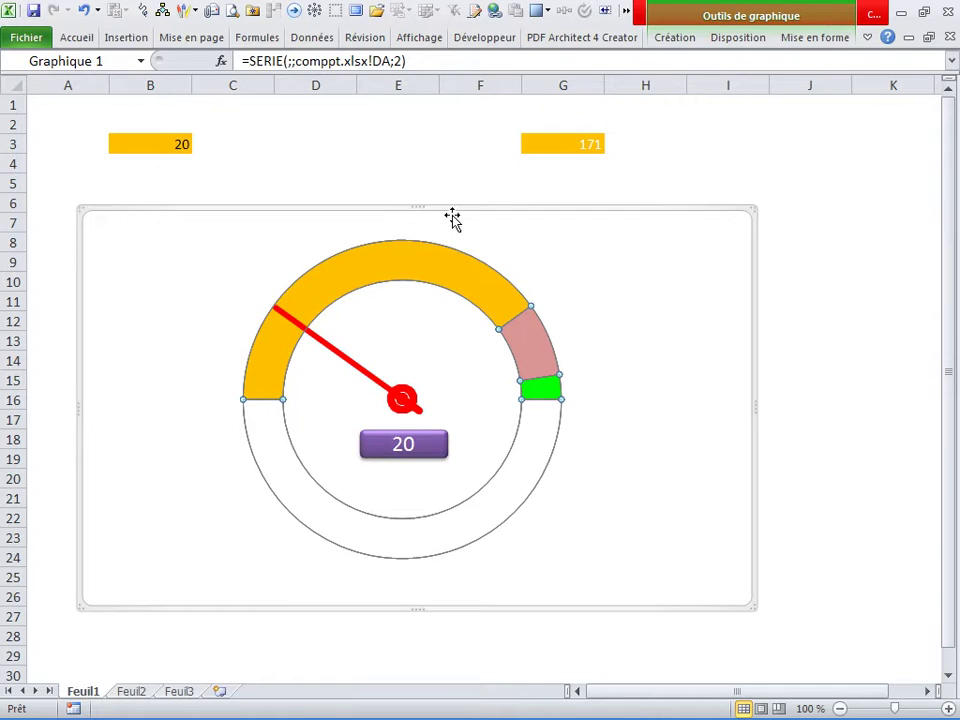
{"action": "left_click", "coordinate": [724, 38]}
{"action": "left_click", "coordinate": [508, 108]}
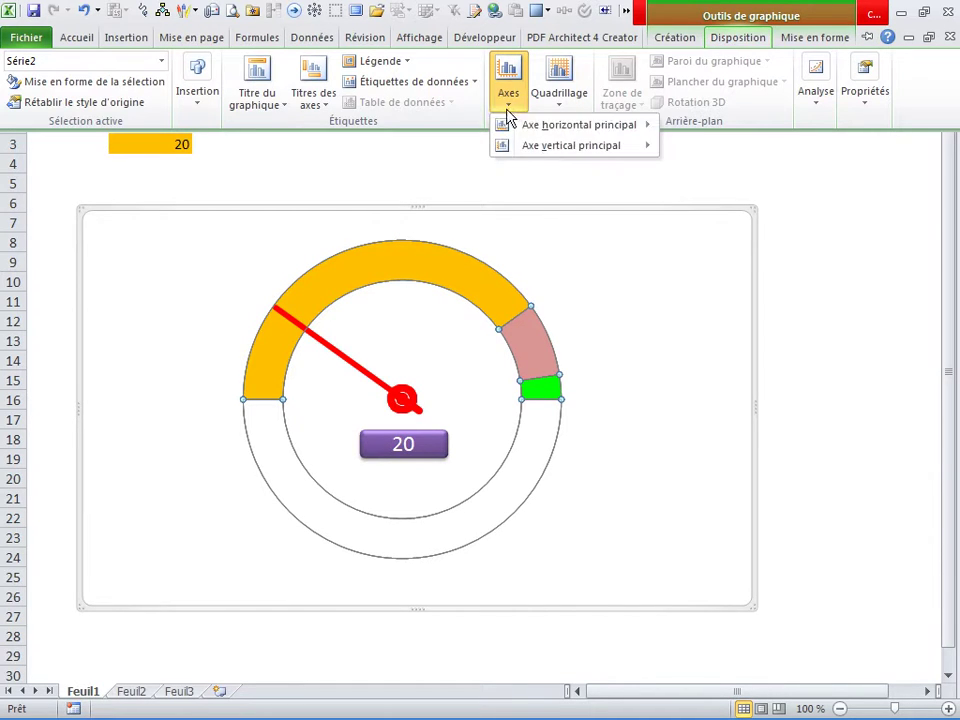
{"action": "mouse_move", "coordinate": [531, 147]}
{"action": "left_click", "coordinate": [672, 205]}
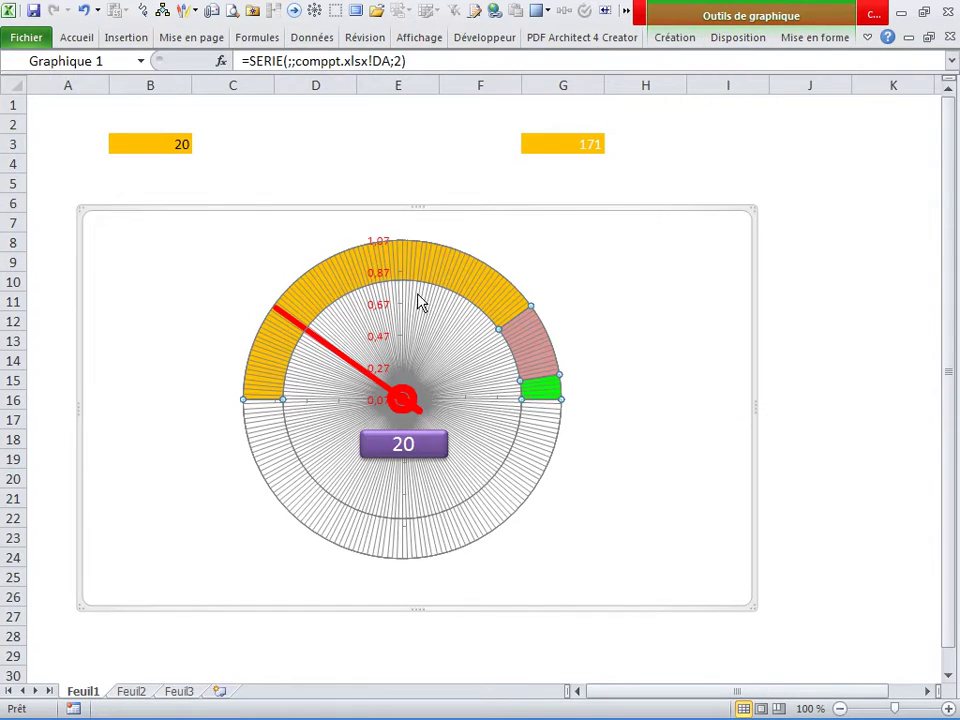
Fix the vertical axis minimum at -0,07.
{"action": "left_click", "coordinate": [386, 281]}
{"action": "right_click", "coordinate": [384, 276]}
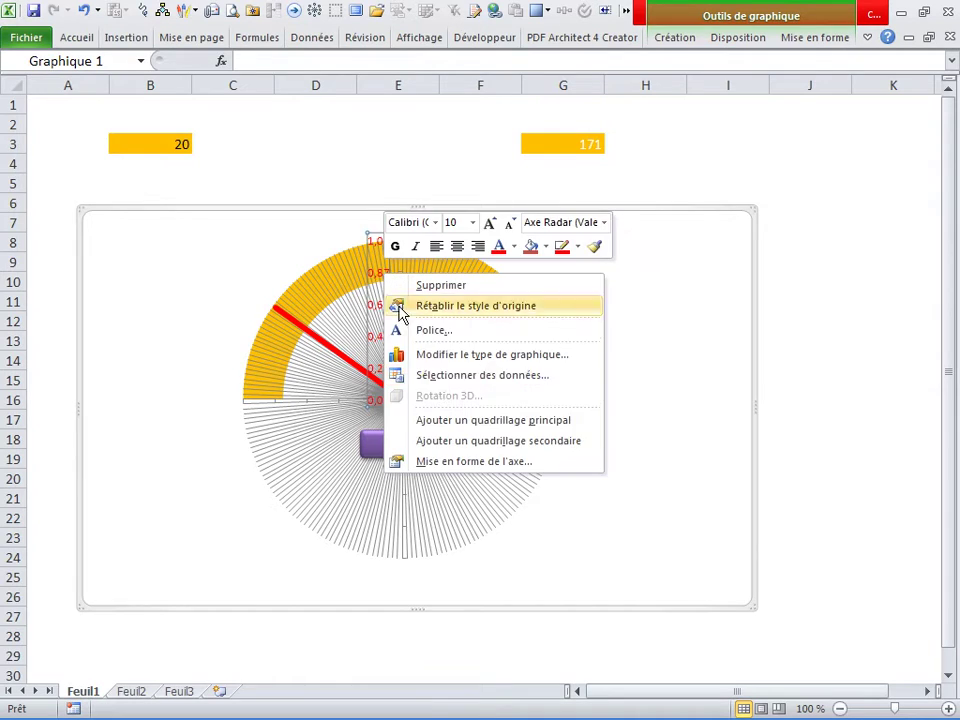
{"action": "left_click", "coordinate": [442, 465]}
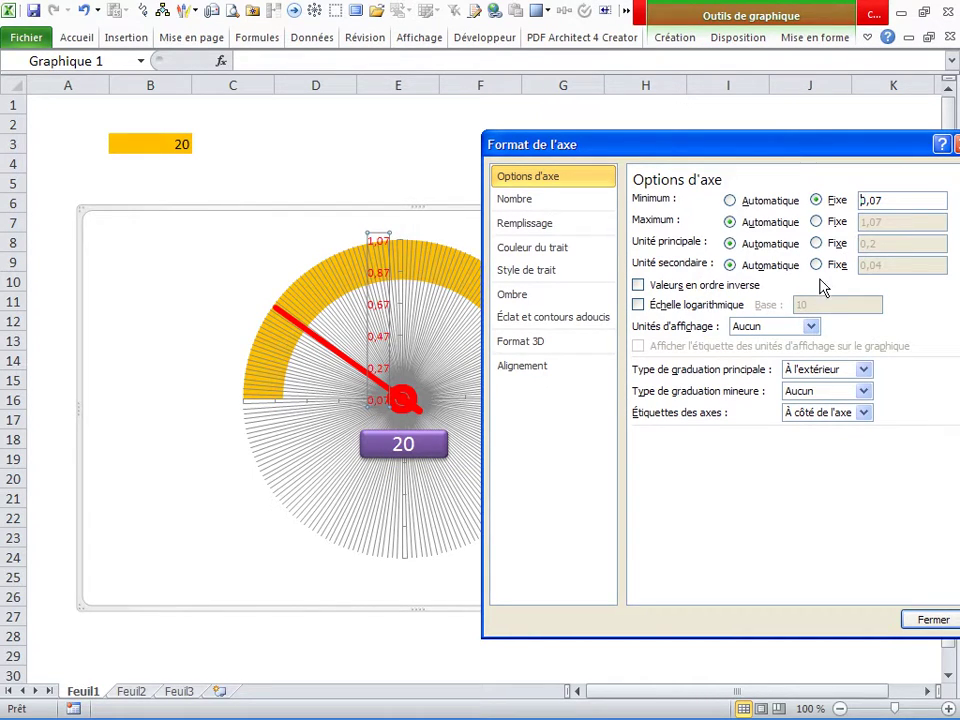
{"action": "type", "text": "-"}
{"action": "left_click", "coordinate": [933, 619]}
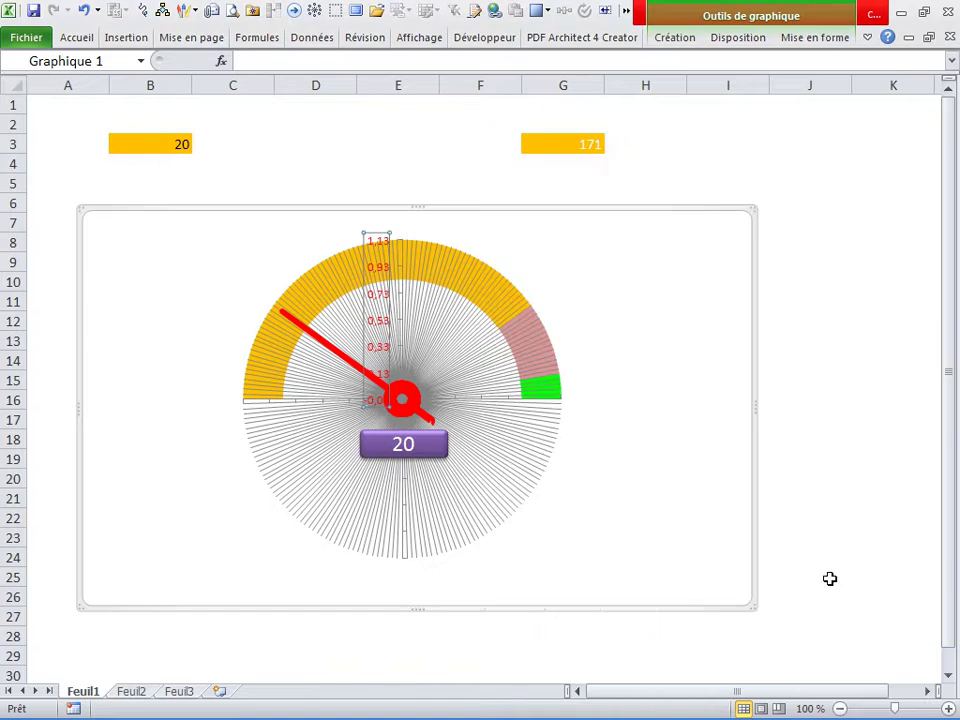
{"action": "key", "text": "Escape"}
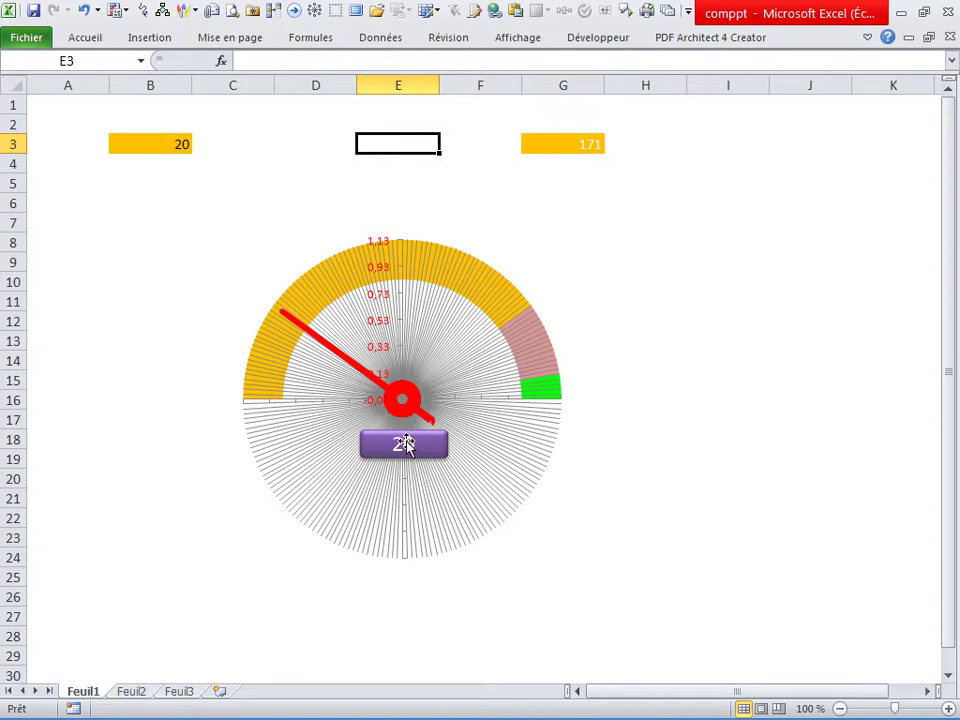
Delete the vertical axis and gridlines, and nudge the purple value label slightly lower.
{"action": "left_click", "coordinate": [381, 335]}
{"action": "key", "text": "Delete"}
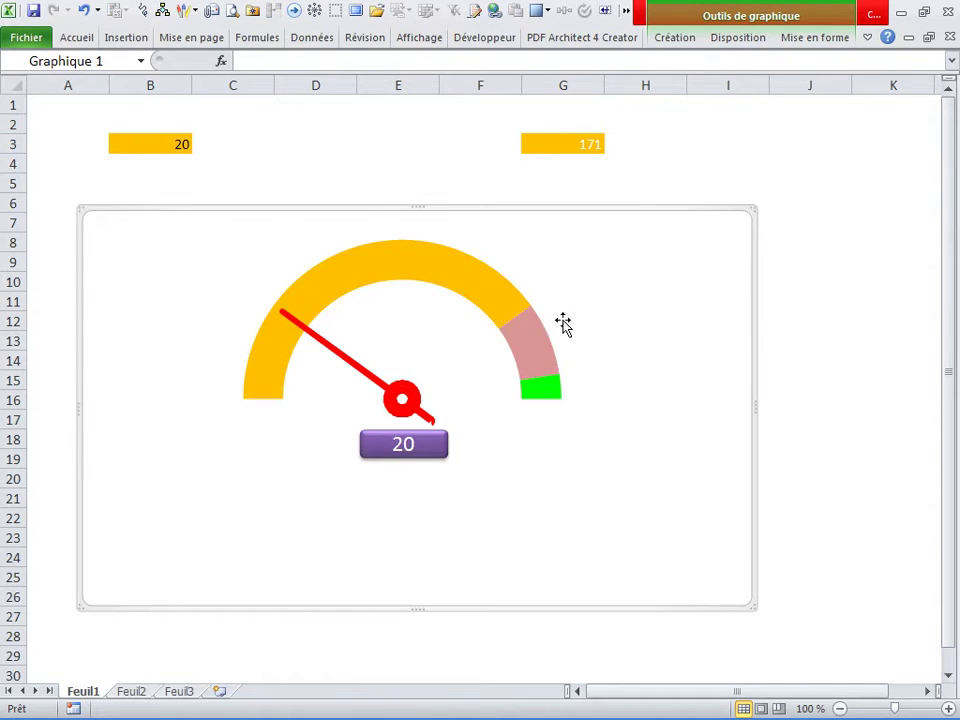
{"action": "left_click", "coordinate": [405, 444]}
{"action": "left_click_drag", "start_coordinate": [405, 444], "coordinate": [405, 455]}
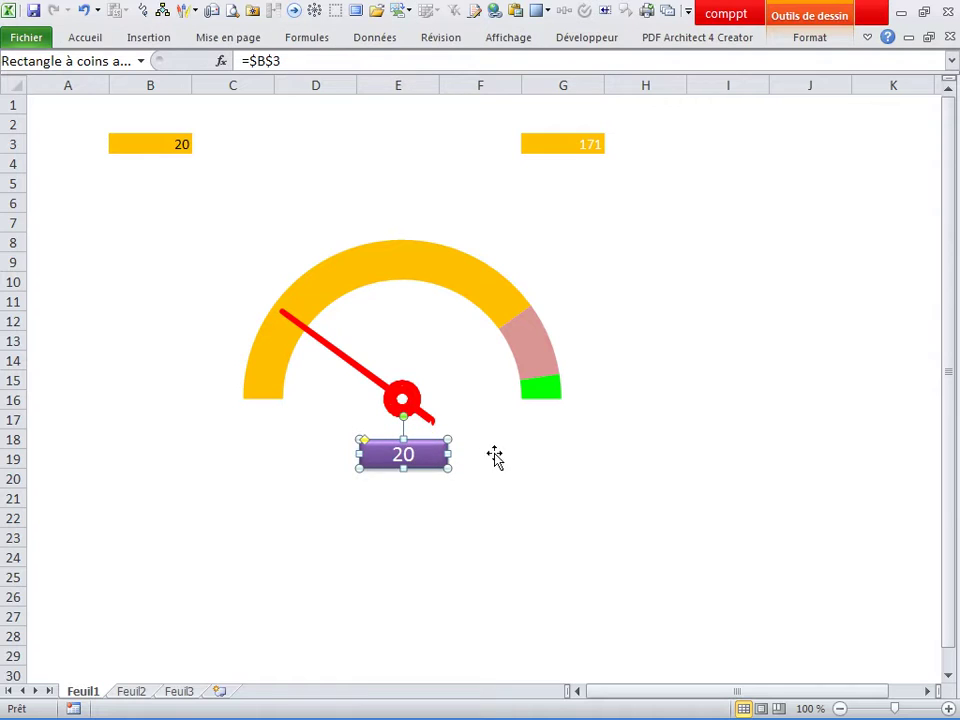
{"action": "left_click", "coordinate": [424, 432]}
{"action": "left_click", "coordinate": [728, 183]}
Test the gauge by setting B3 to 30, 50, then back to 20.
{"action": "left_click", "coordinate": [159, 145]}
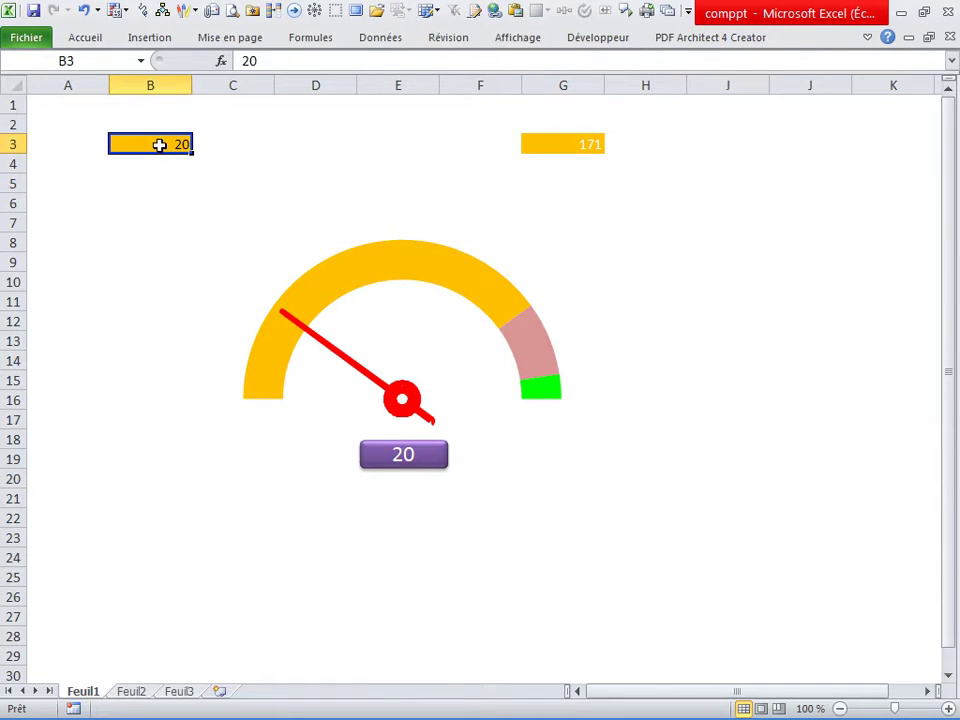
{"action": "type", "text": "30"}
{"action": "key", "text": "Return"}
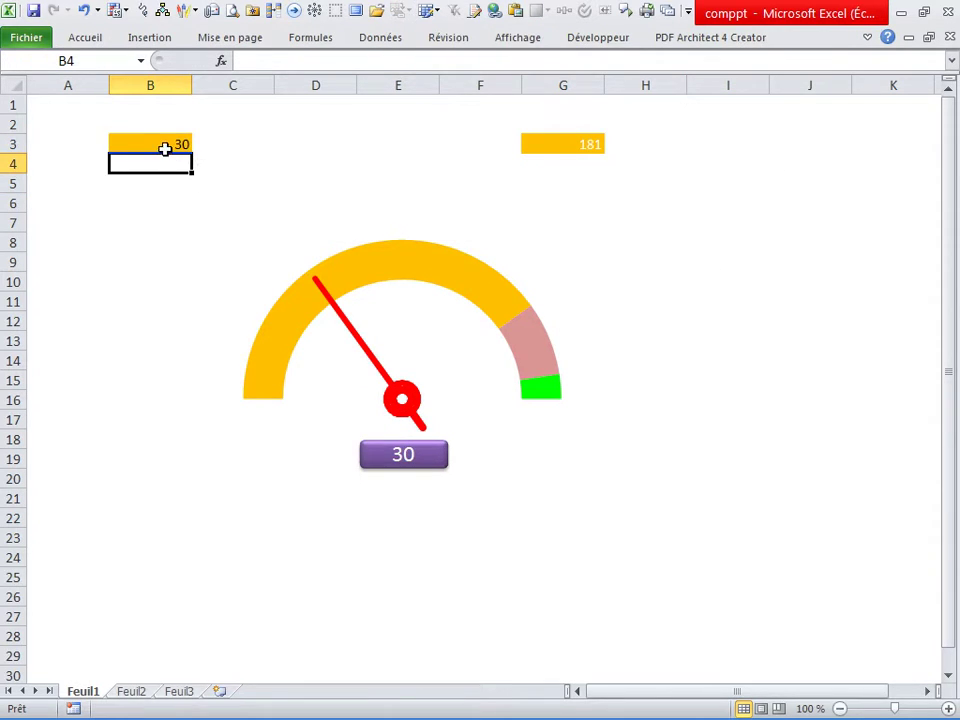
{"action": "left_click", "coordinate": [165, 148]}
{"action": "type", "text": "50"}
{"action": "key", "text": "Return"}
{"action": "left_click", "coordinate": [165, 147]}
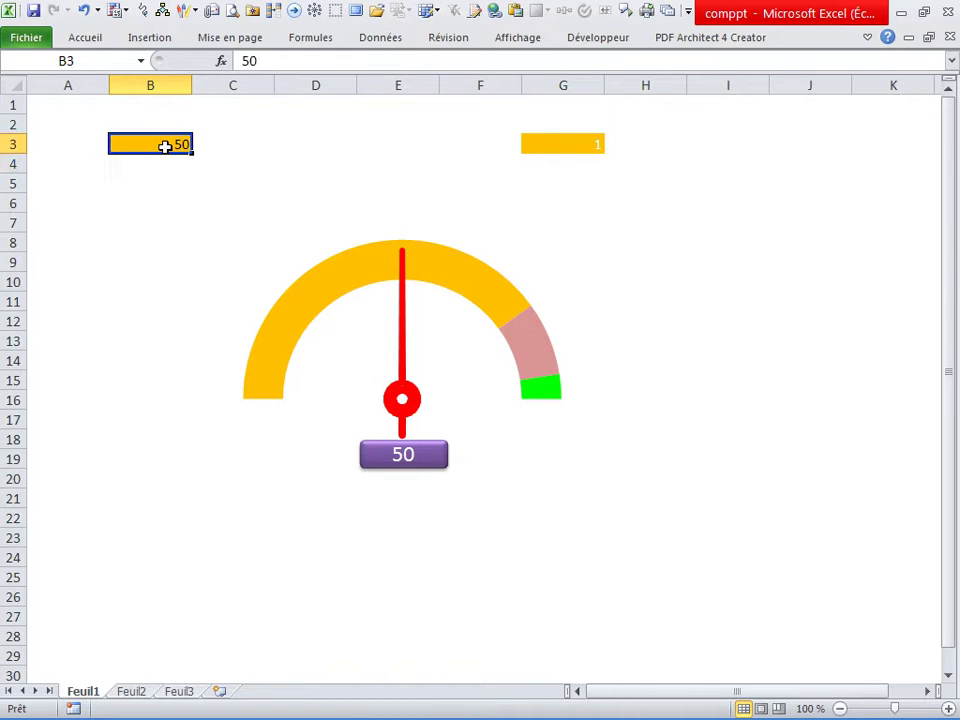
{"action": "type", "text": "20"}
{"action": "key", "text": "Return"}
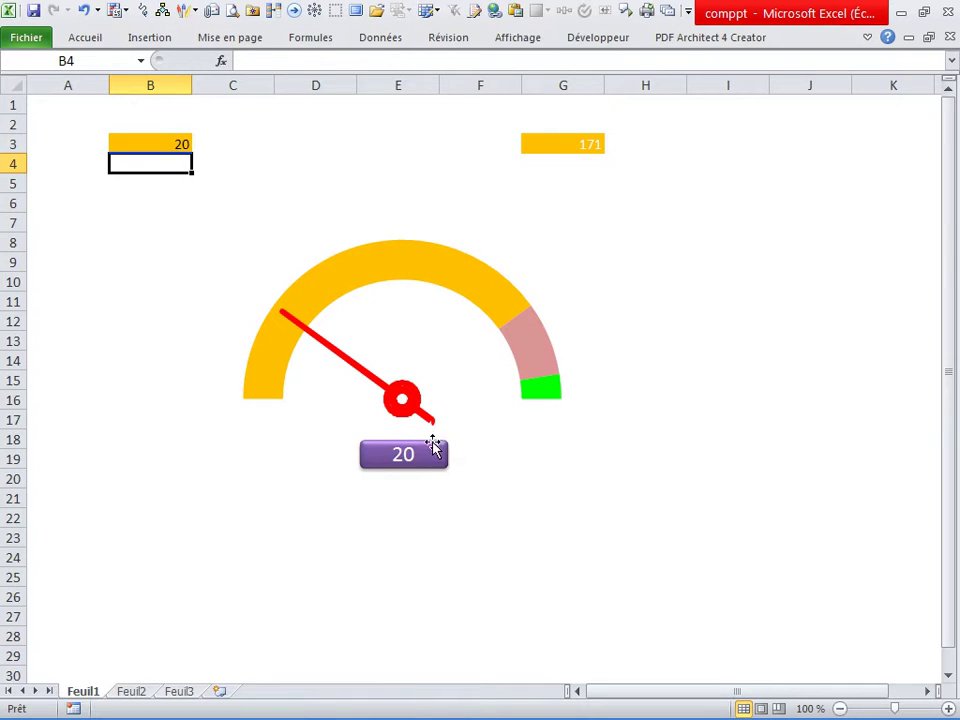
{"action": "left_click", "coordinate": [445, 448]}
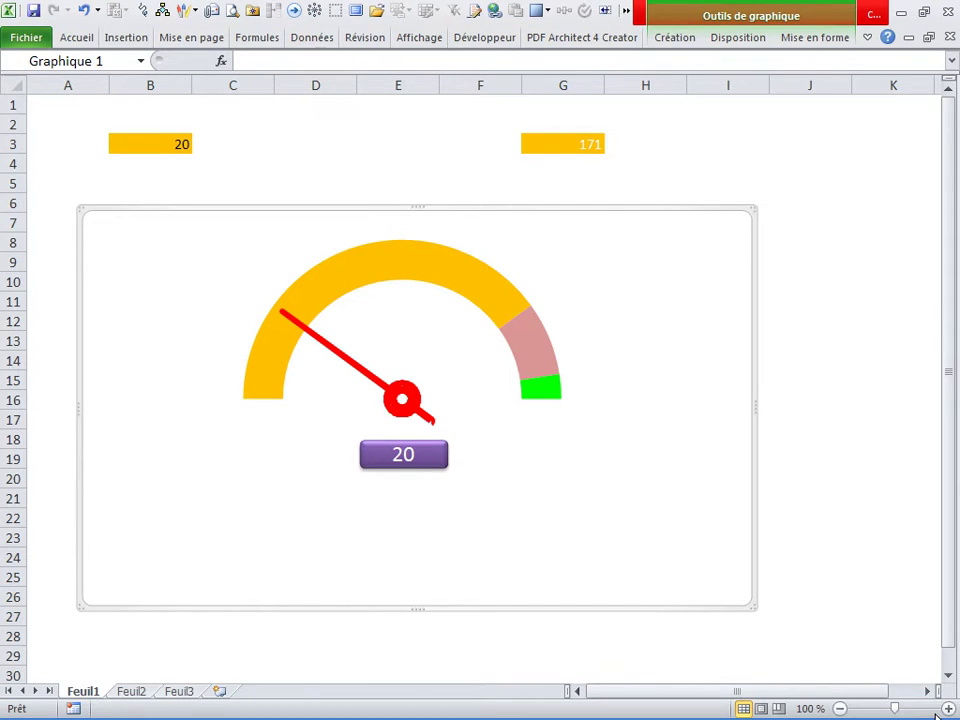
{"action": "mouse_move", "coordinate": [943, 716]}
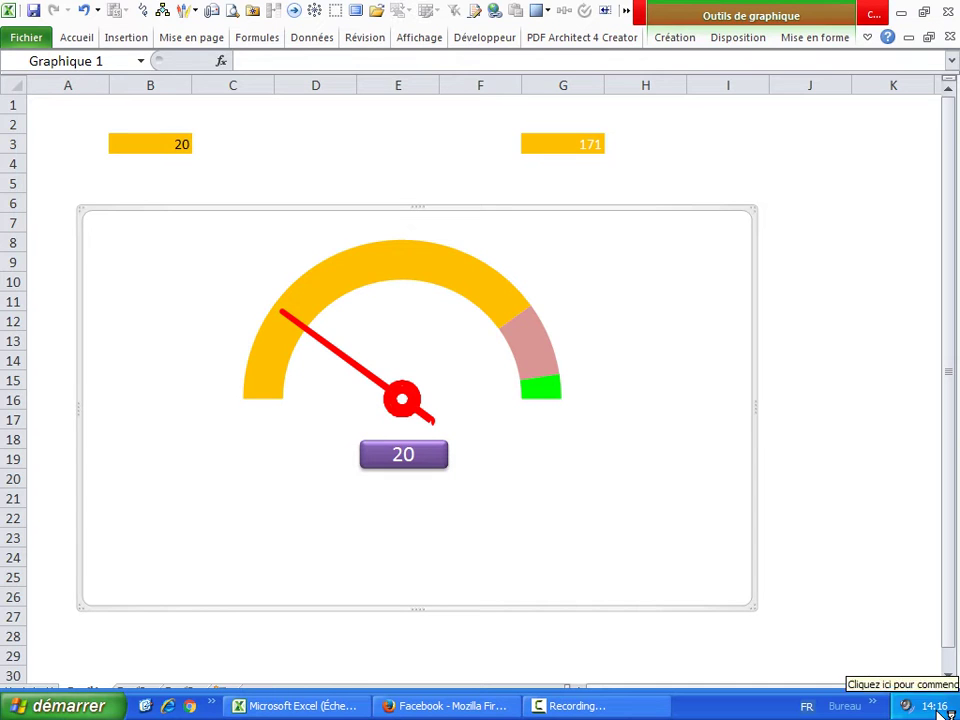
{"action": "double_click", "coordinate": [938, 707]}
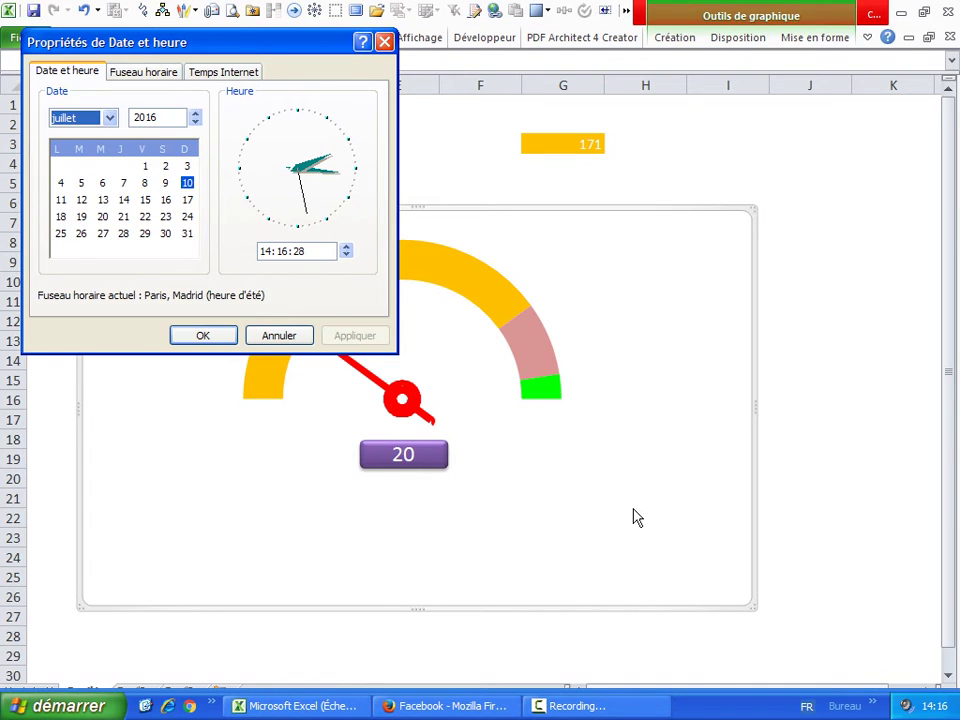
{"action": "left_click", "coordinate": [196, 338]}
{"action": "left_click", "coordinate": [282, 178]}
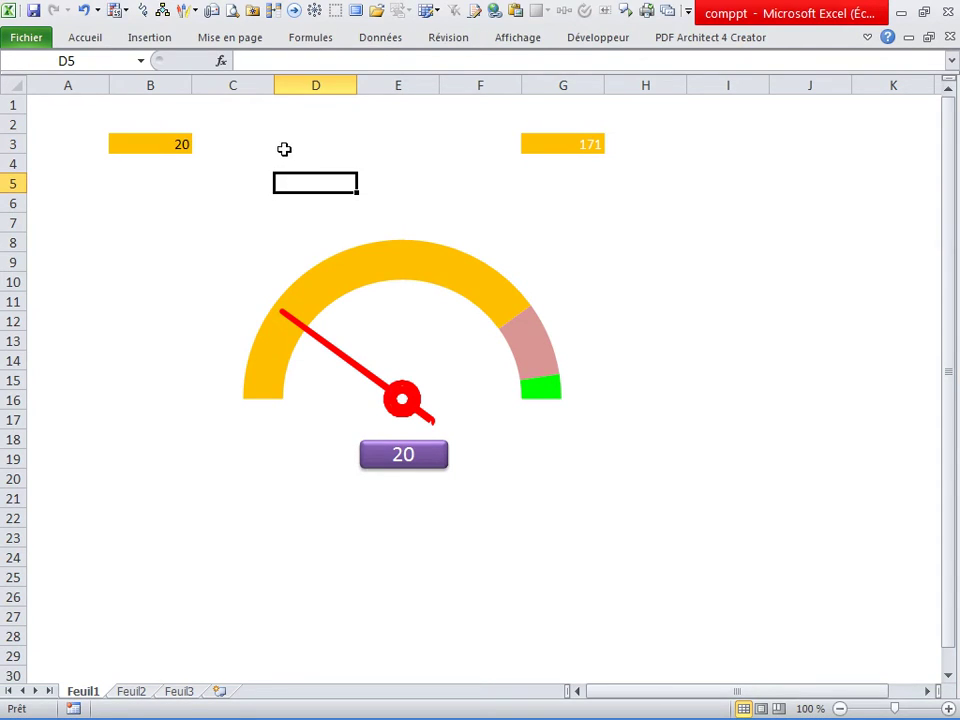
{"action": "left_click", "coordinate": [674, 215]}
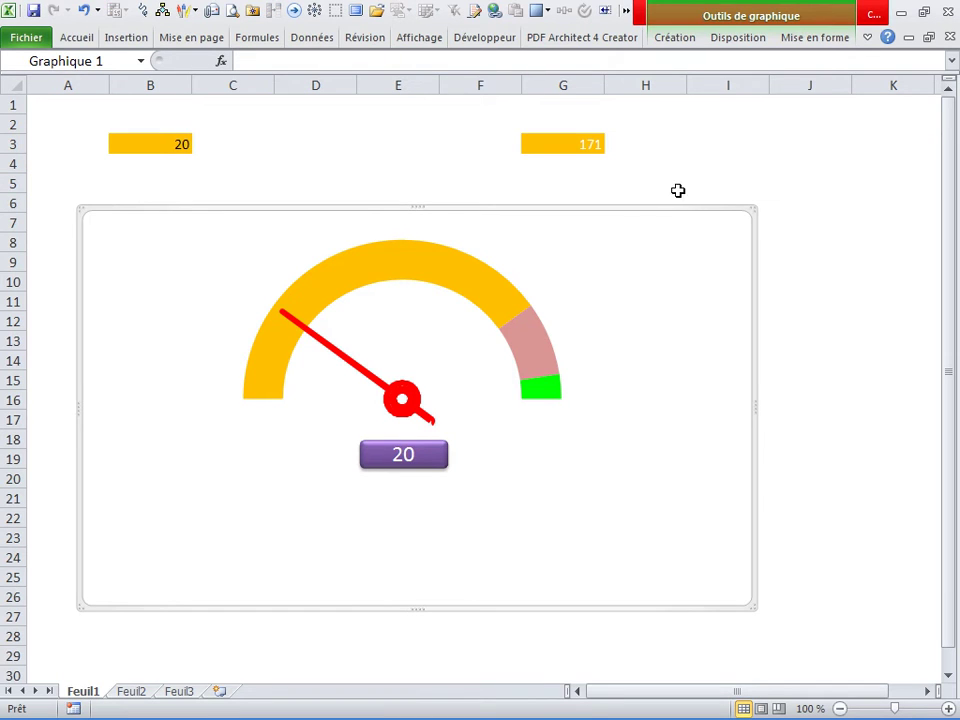
Shift the gauge chart up-left and place the purple 20 label beneath the needle's hub.
{"action": "left_click_drag", "start_coordinate": [664, 208], "coordinate": [622, 188]}
{"action": "left_click", "coordinate": [748, 163]}
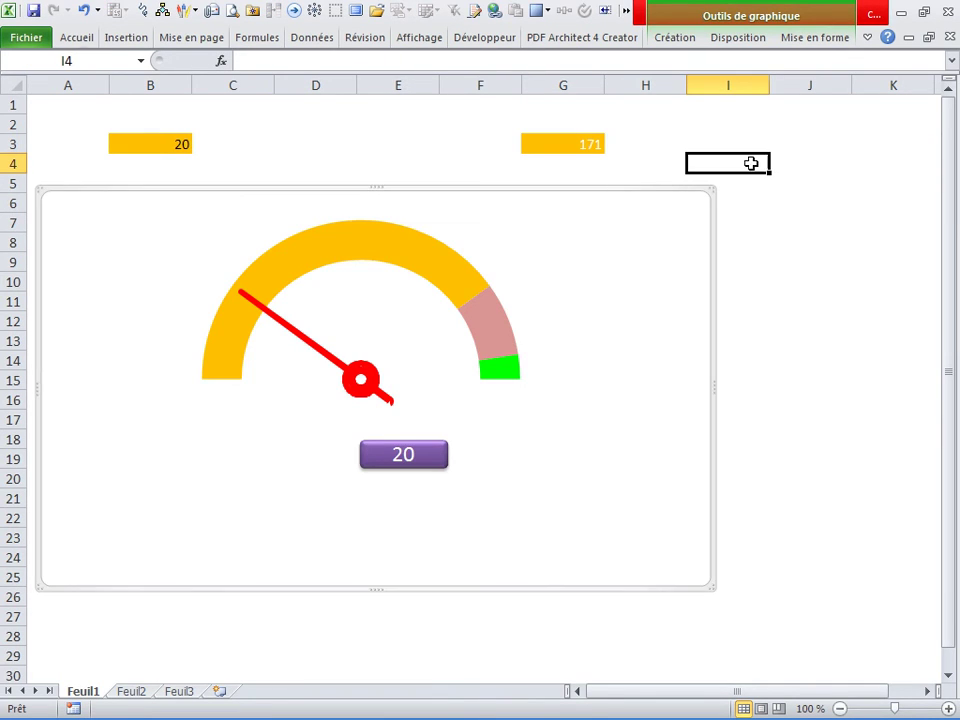
{"action": "left_click_drag", "start_coordinate": [429, 454], "coordinate": [401, 441]}
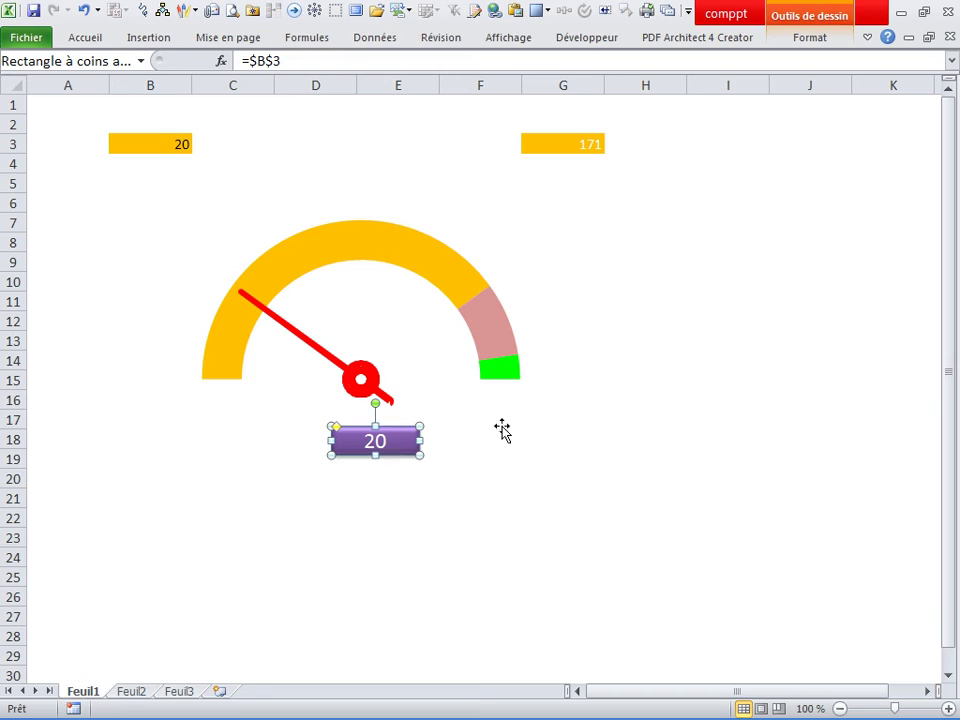
{"action": "left_click", "coordinate": [633, 392]}
{"action": "left_click", "coordinate": [184, 144]}
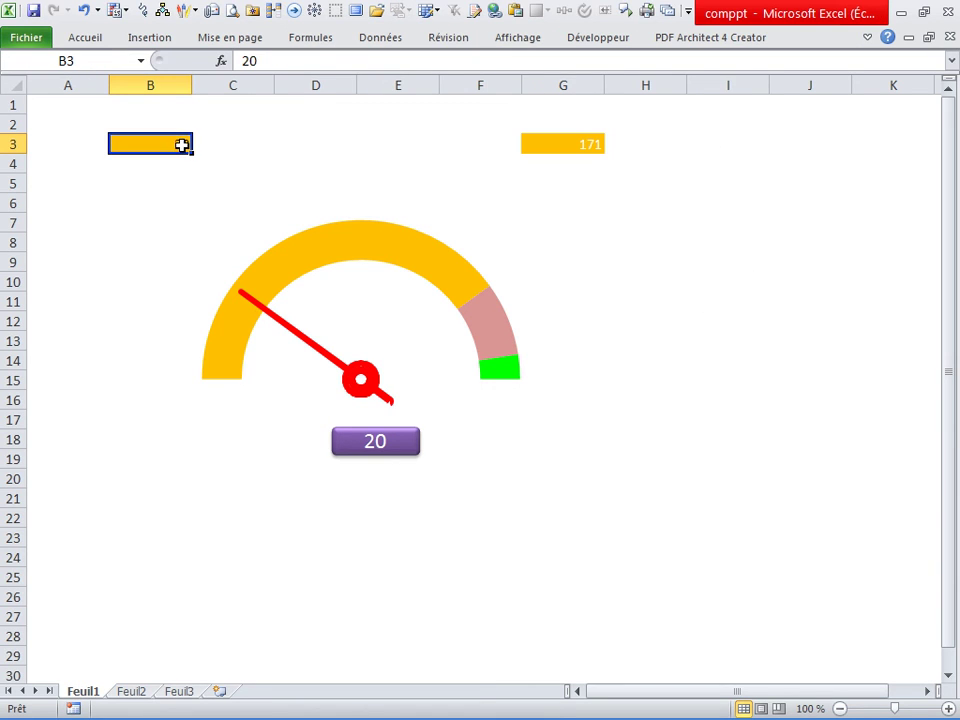